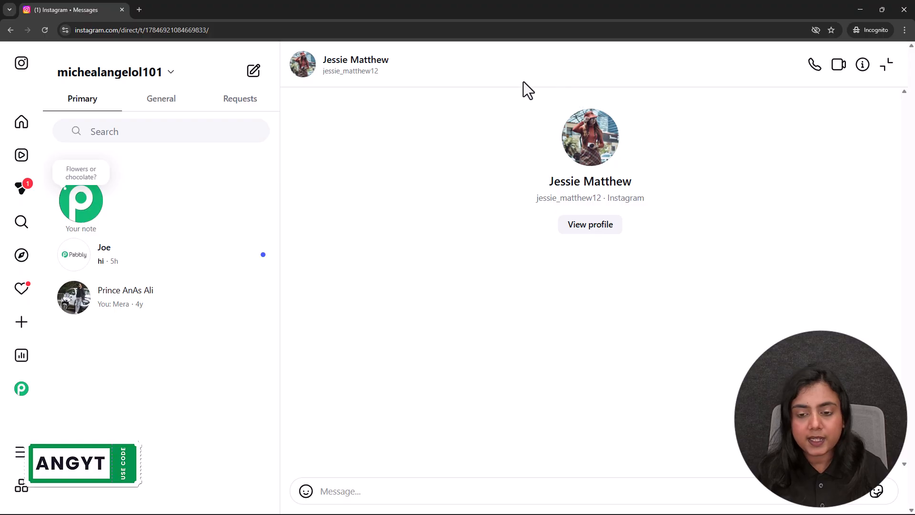
Send the message "Can you please give me the catalog?" in the open Instagram chat and check the automated replies.
{"action": "left_click", "coordinate": [385, 484]}
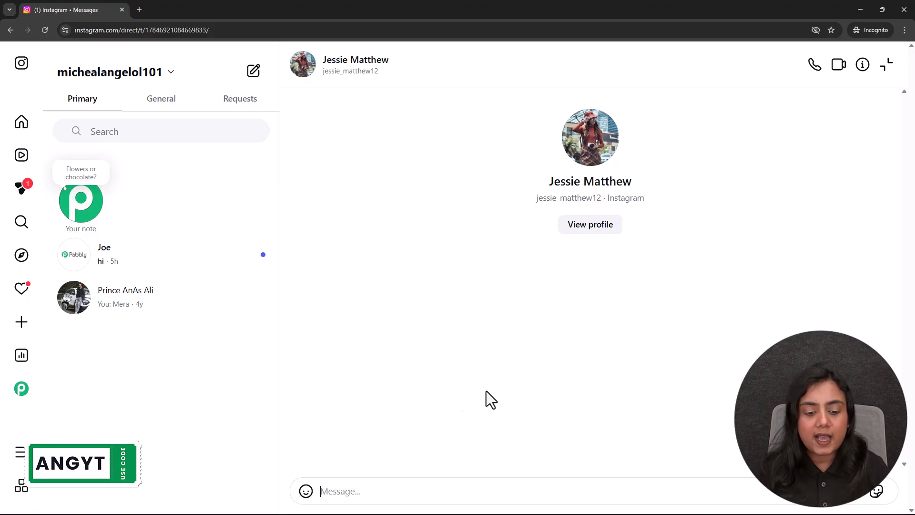
{"action": "type", "text": "Can you please give me the "}
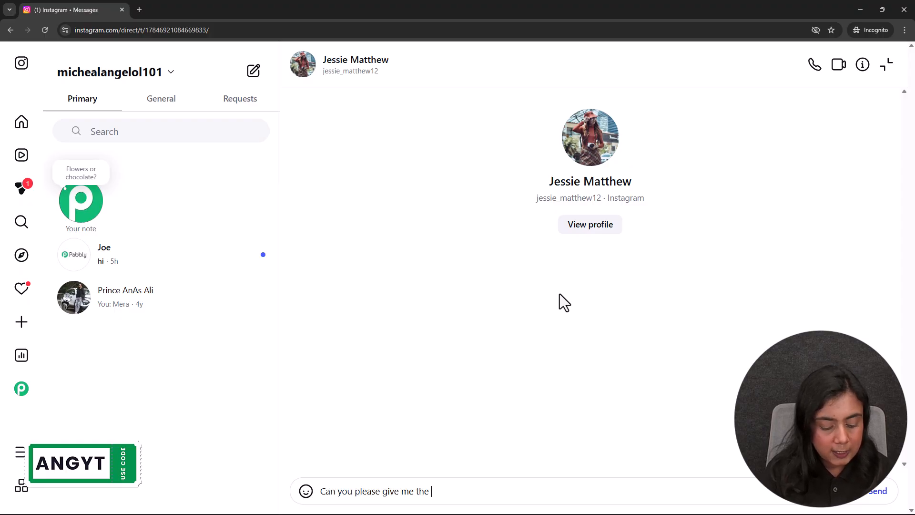
{"action": "type", "text": "catalog?"}
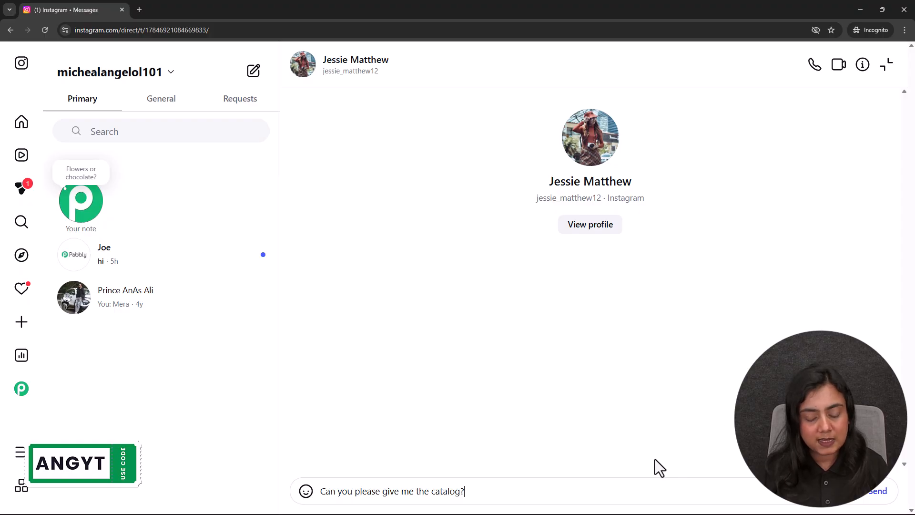
{"action": "key", "text": "Return"}
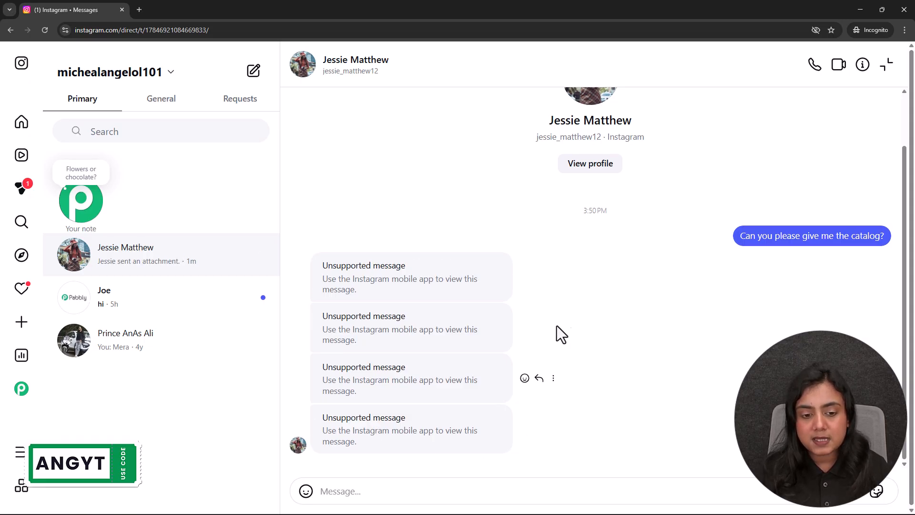
{"action": "left_click_drag", "start_coordinate": [323, 280], "coordinate": [453, 290]}
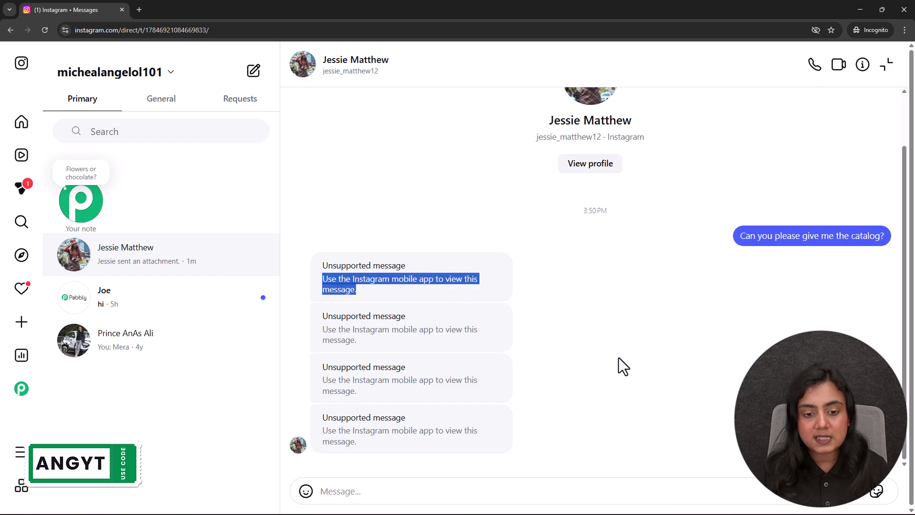
{"action": "left_click", "coordinate": [739, 373]}
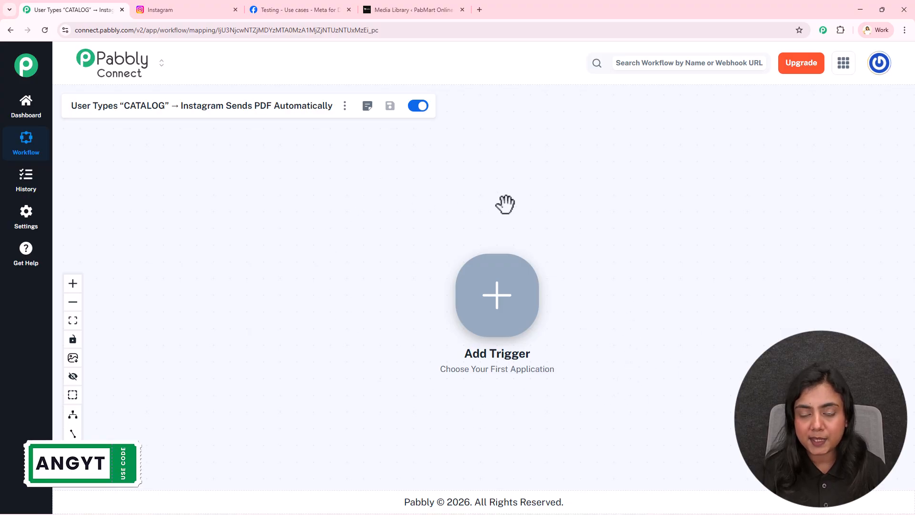
View the pabbly.com/connect page in a new browser tab and close it to return to the workflow.
{"action": "left_click", "coordinate": [477, 4]}
{"action": "type", "text": "pabbly.com/connect"}
{"action": "key", "text": "Return"}
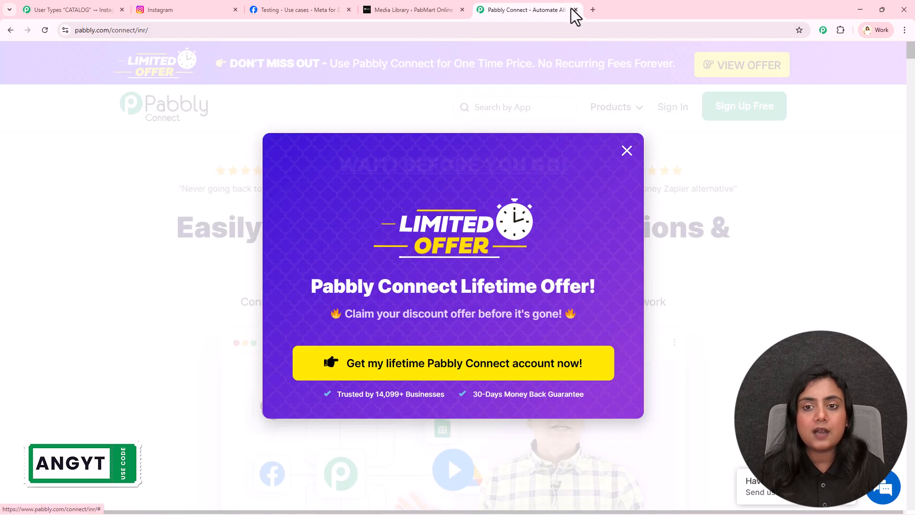
{"action": "left_click", "coordinate": [576, 10]}
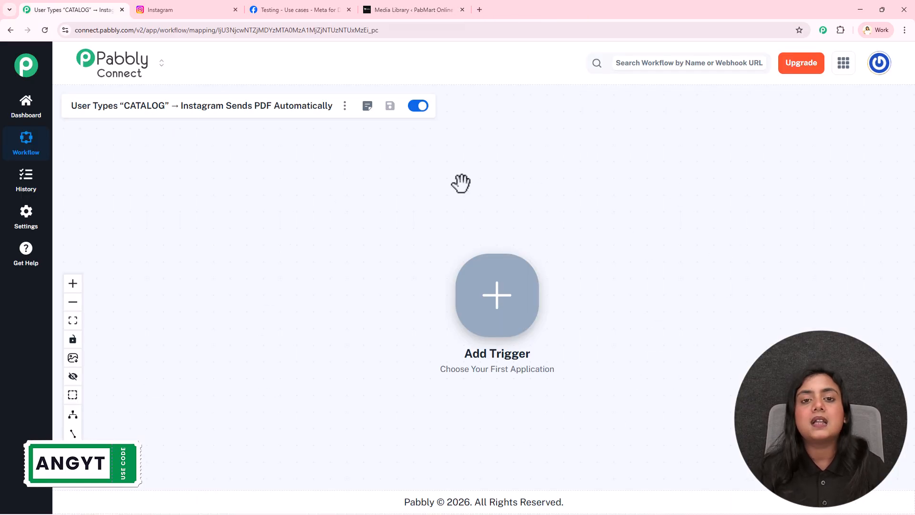
Set the workflow trigger to Instagram (Developer) with the New Message event and begin adding a new connection.
{"action": "right_click", "coordinate": [507, 304]}
{"action": "left_click", "coordinate": [505, 205]}
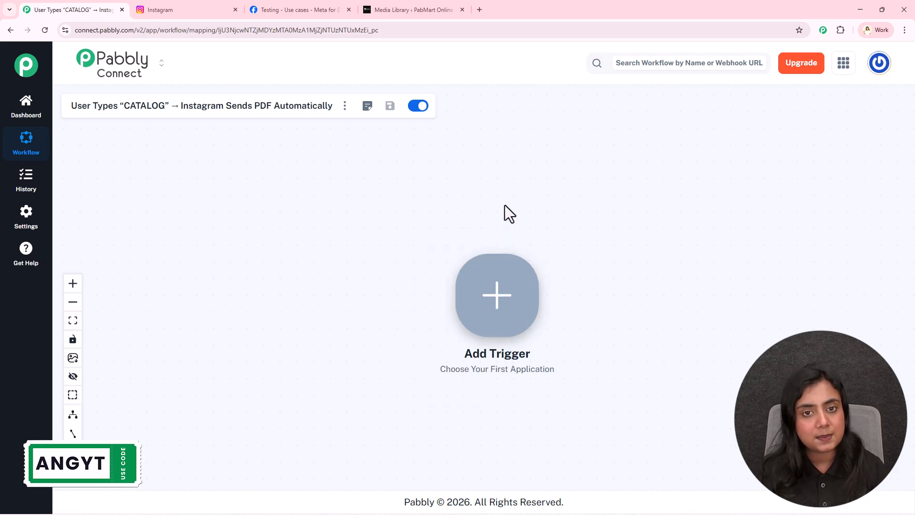
{"action": "left_click", "coordinate": [495, 307]}
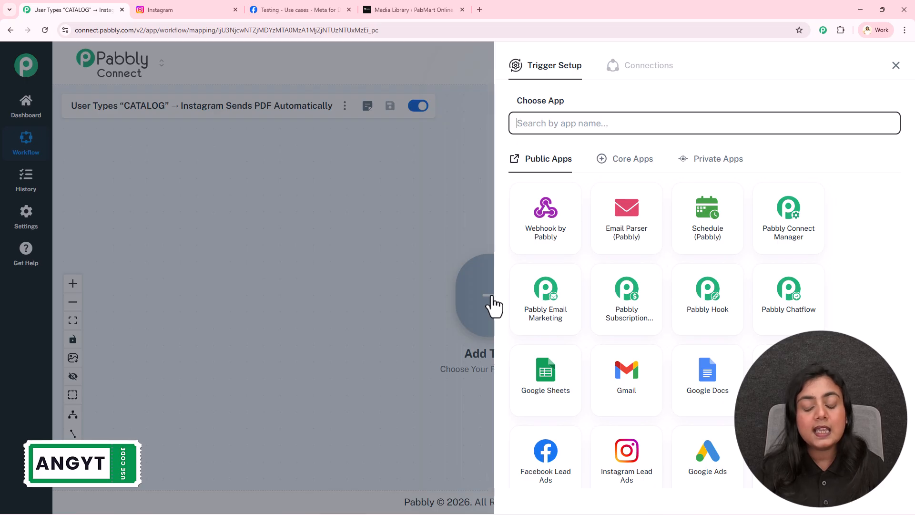
{"action": "type", "text": "Instagram"}
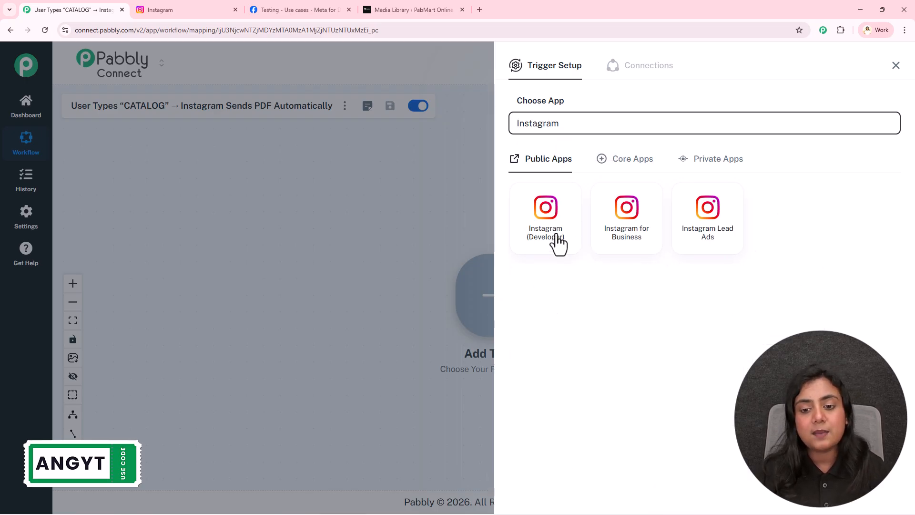
{"action": "left_click", "coordinate": [558, 244]}
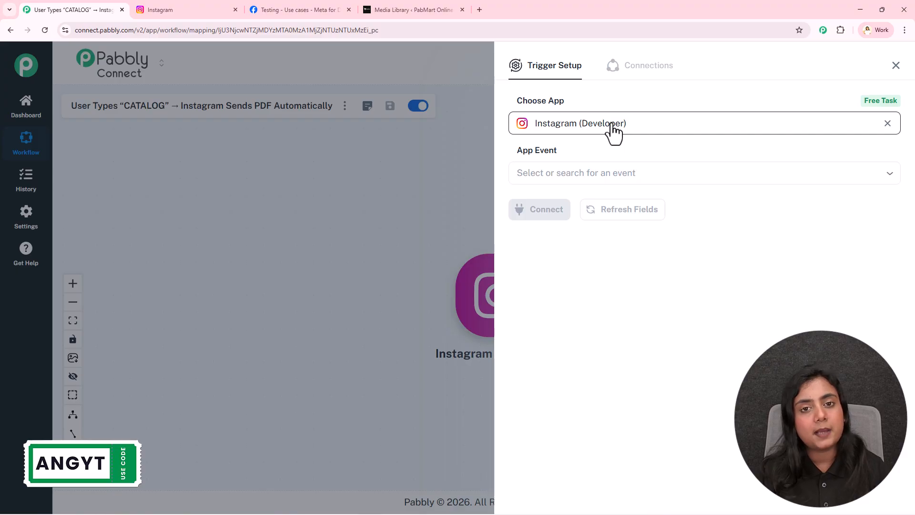
{"action": "left_click", "coordinate": [604, 173]}
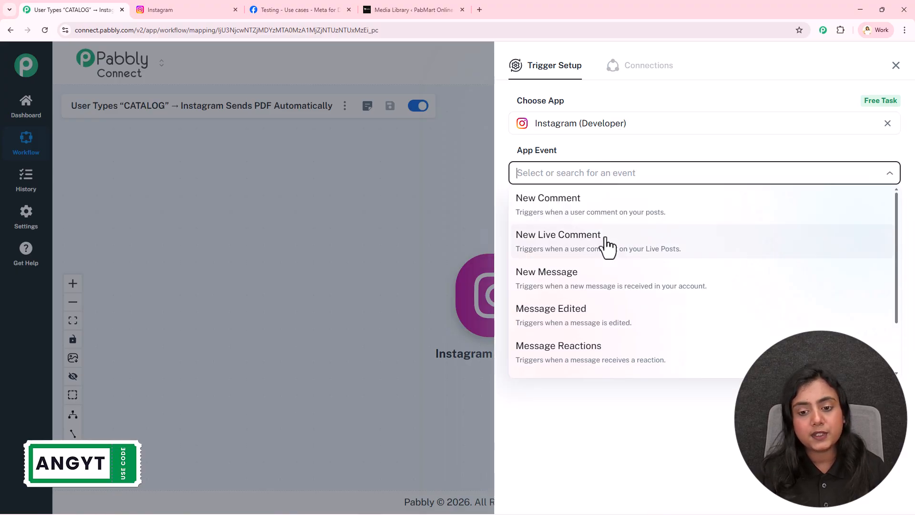
{"action": "left_click", "coordinate": [602, 279]}
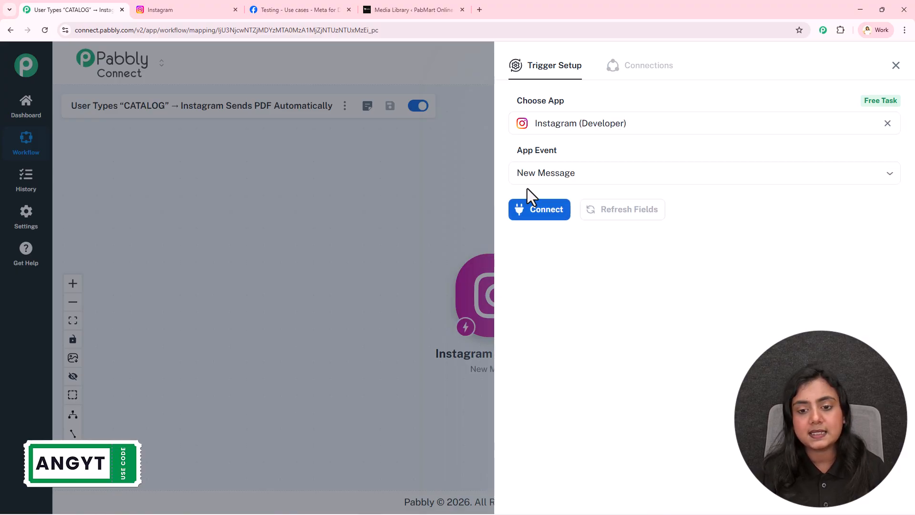
{"action": "left_click", "coordinate": [546, 215]}
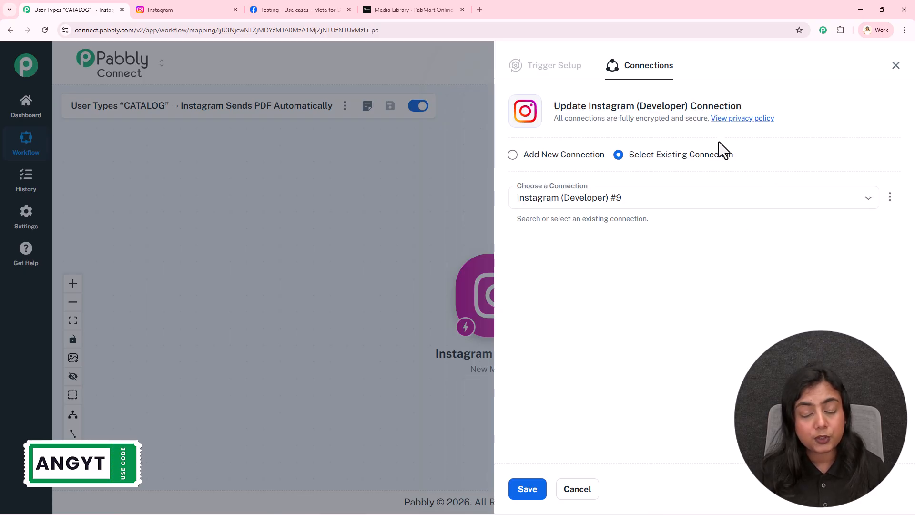
{"action": "left_click", "coordinate": [554, 155]}
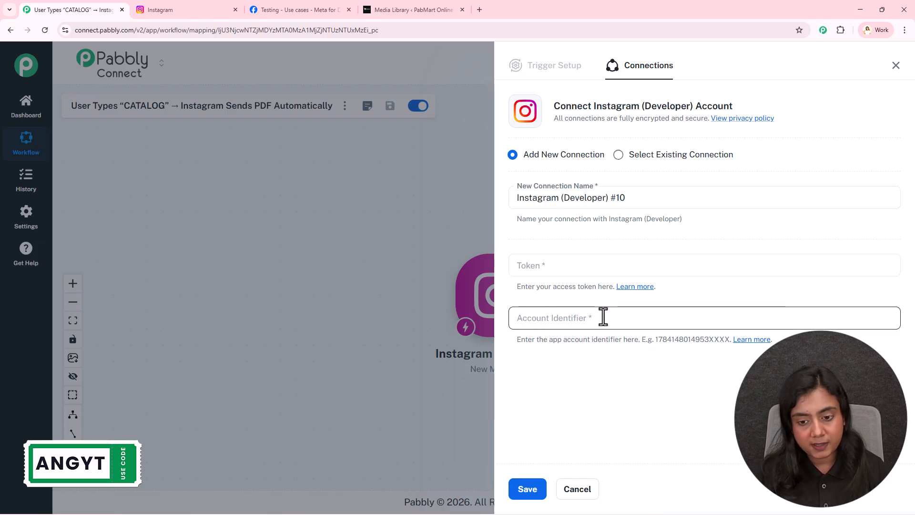
Examine the overview and prerequisites in the Instagram (developer) connection guide linked from the access token setting.
{"action": "left_click", "coordinate": [634, 287]}
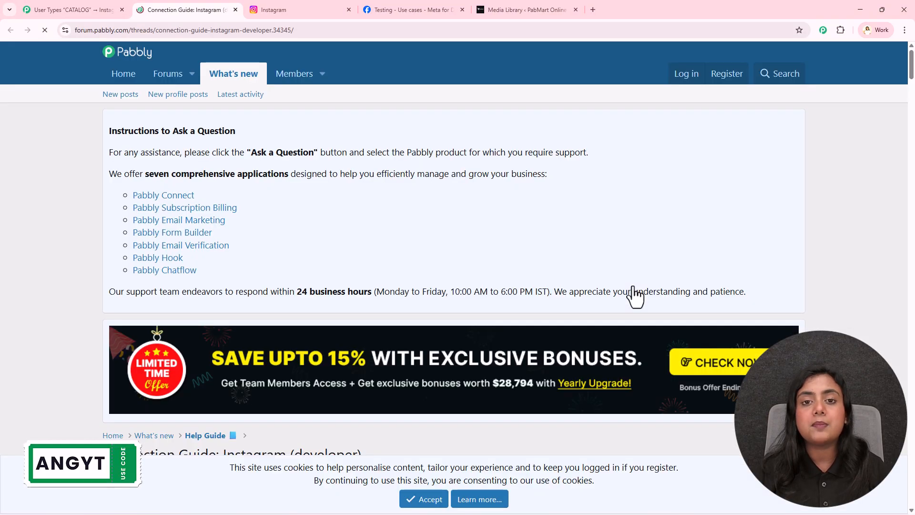
{"action": "scroll", "coordinate": [644, 239], "scroll_direction": "down", "scroll_amount": 8}
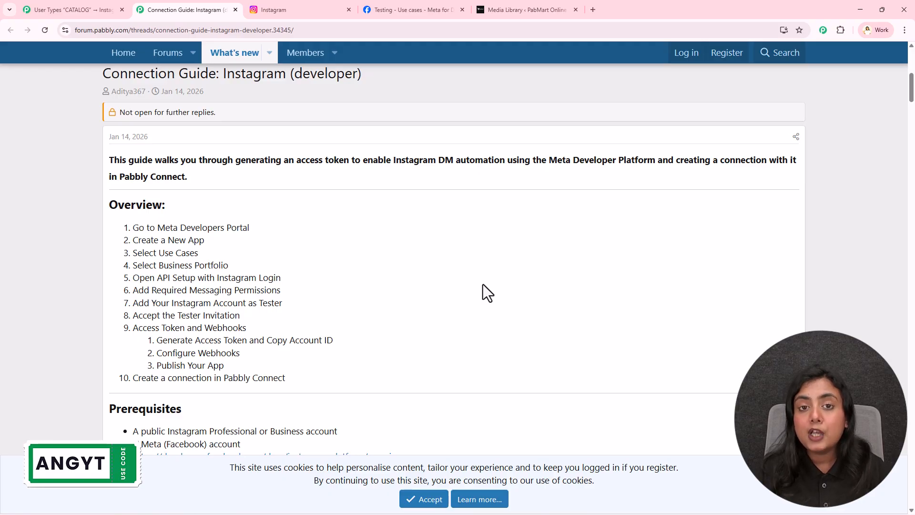
{"action": "left_click", "coordinate": [61, 8]}
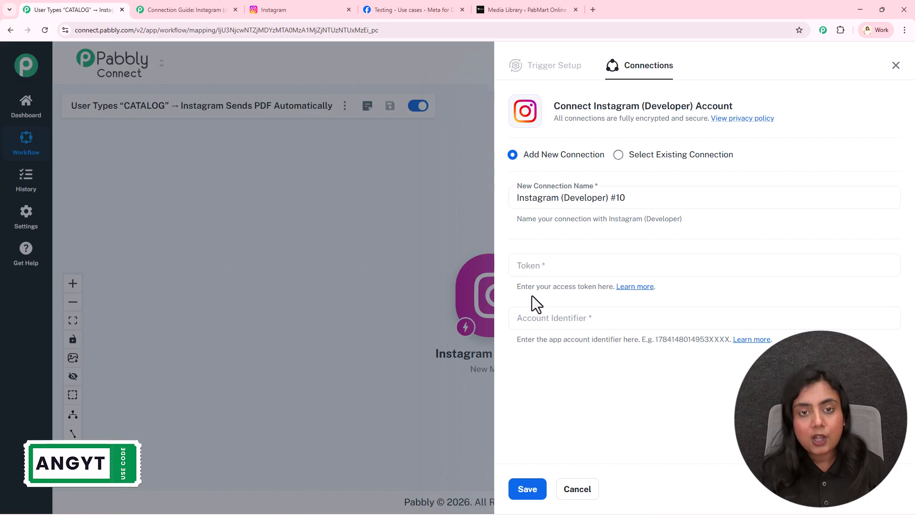
{"action": "left_click", "coordinate": [196, 9]}
{"action": "scroll", "coordinate": [320, 239], "scroll_direction": "down", "scroll_amount": 4}
{"action": "scroll", "coordinate": [323, 242], "scroll_direction": "down", "scroll_amount": 5}
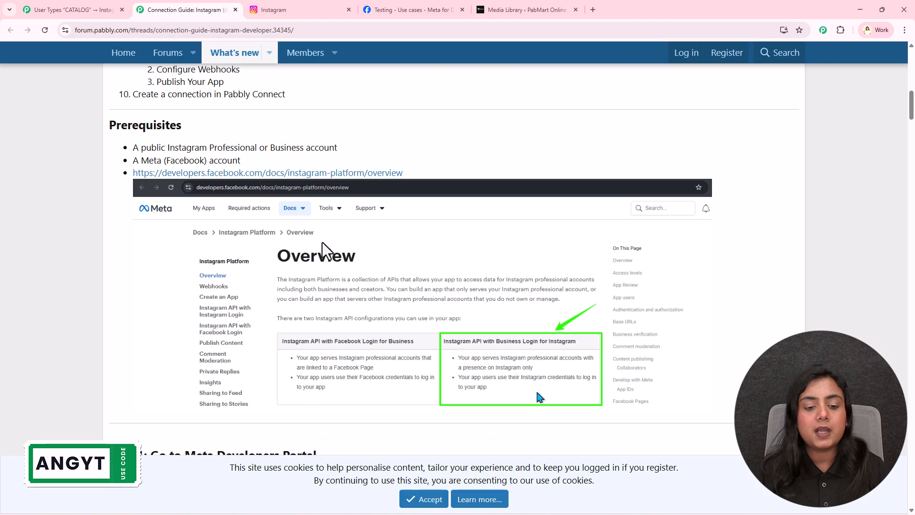
{"action": "scroll", "coordinate": [321, 247], "scroll_direction": "up", "scroll_amount": 10}
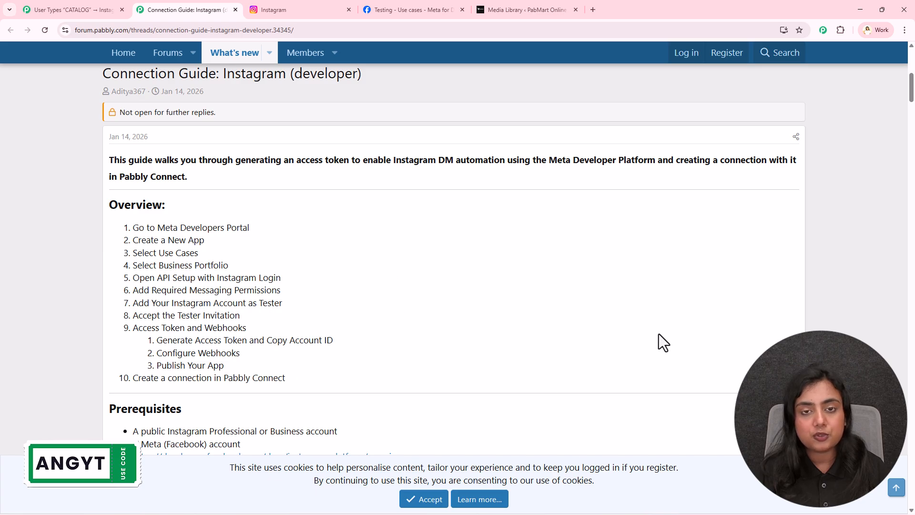
{"action": "scroll", "coordinate": [653, 334], "scroll_direction": "up", "scroll_amount": 7}
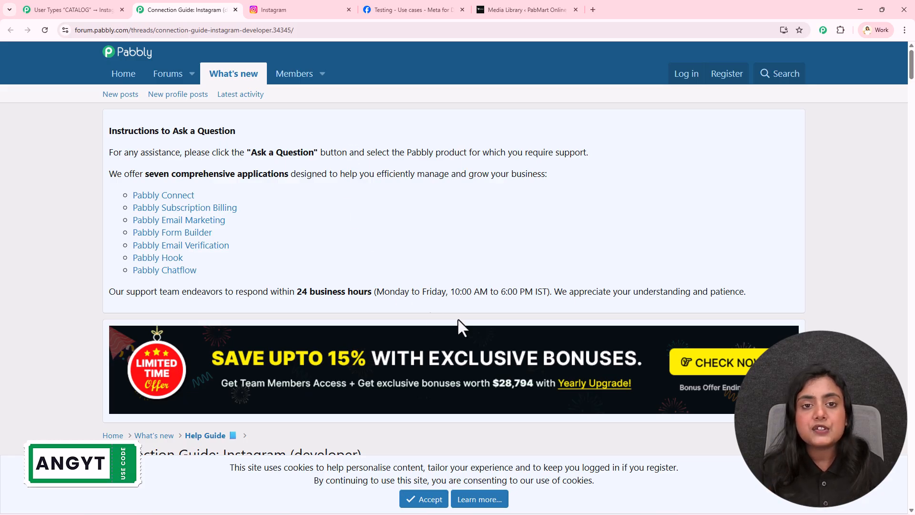
Switch to the Meta developer app and generate an access token for the listed Instagram account, logging in and allowing Testing-IG access.
{"action": "left_click", "coordinate": [441, 8]}
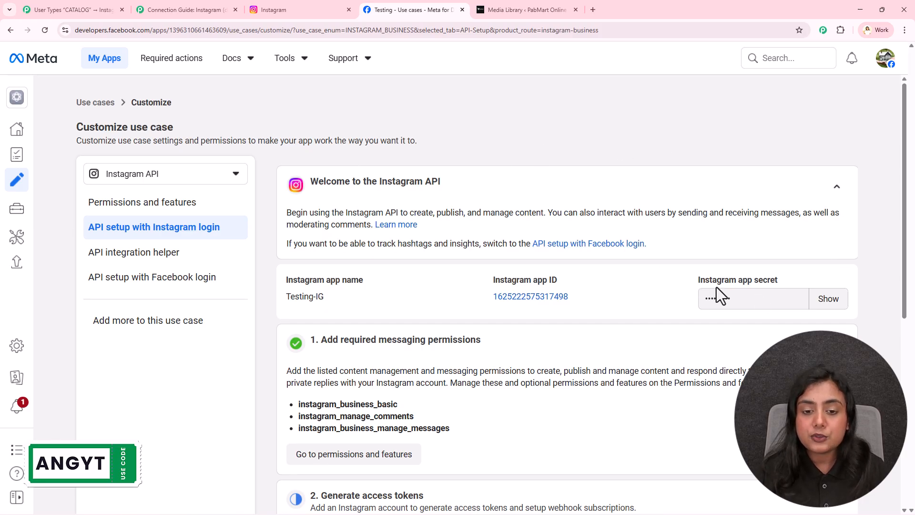
{"action": "scroll", "coordinate": [719, 287], "scroll_direction": "down", "scroll_amount": 5}
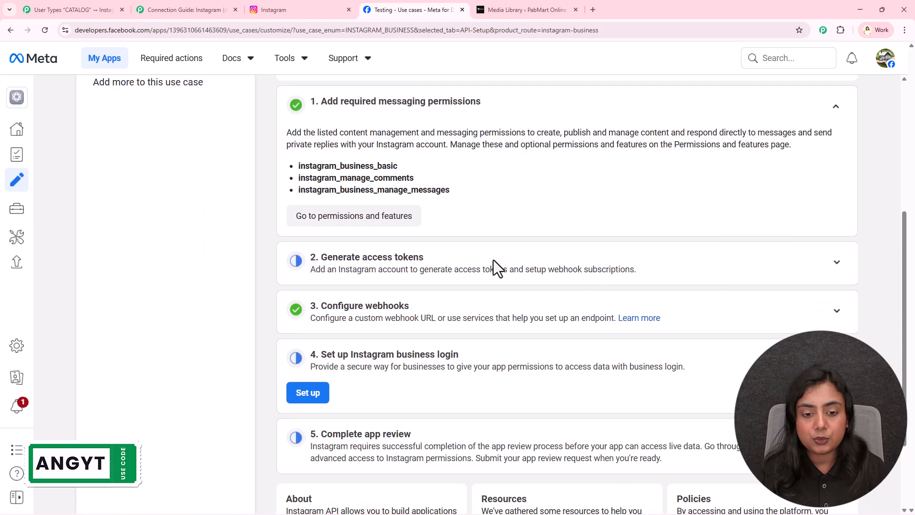
{"action": "left_click", "coordinate": [837, 263]}
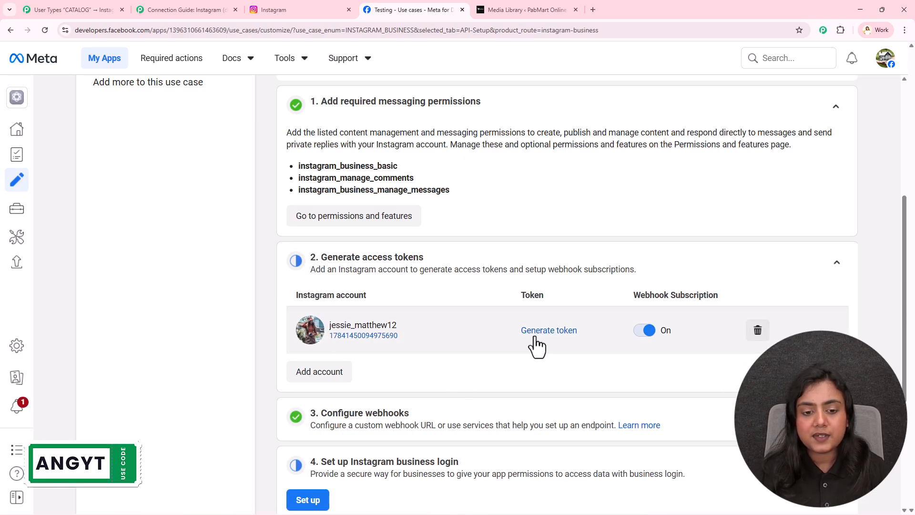
{"action": "left_click", "coordinate": [562, 332]}
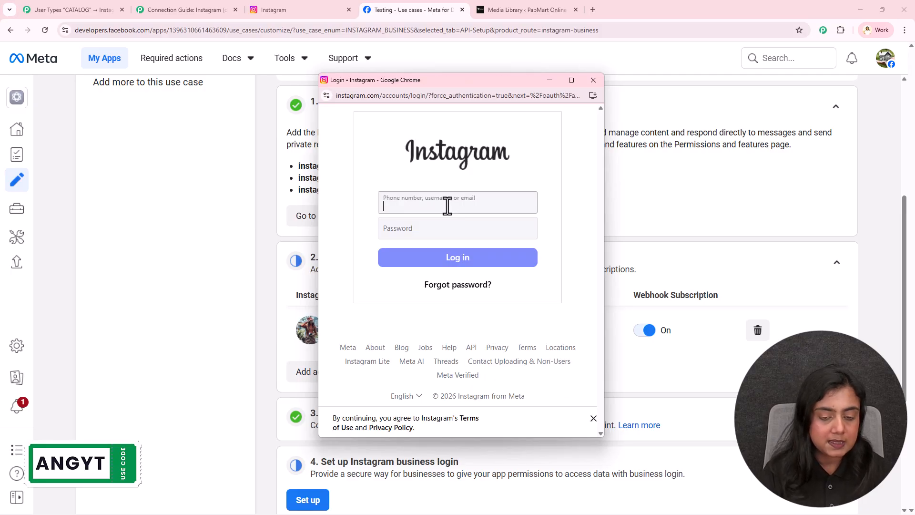
{"action": "left_click", "coordinate": [455, 260]}
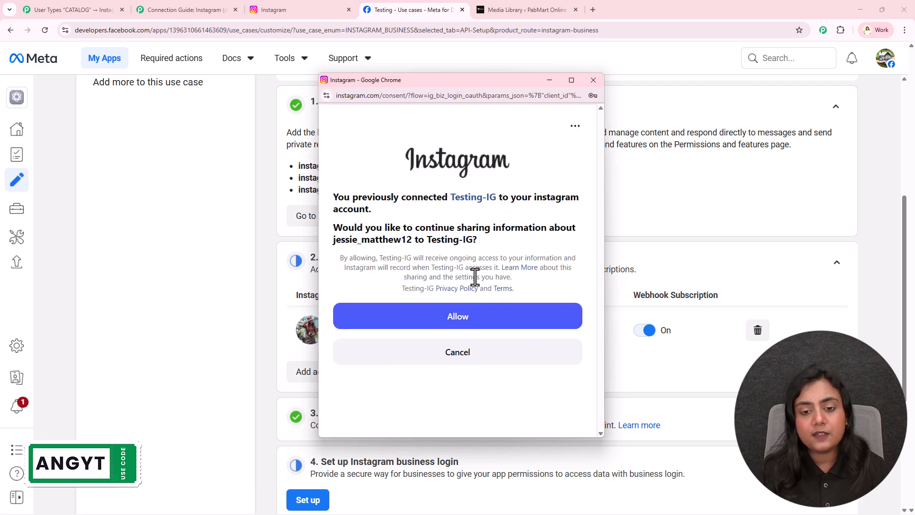
{"action": "left_click", "coordinate": [482, 320]}
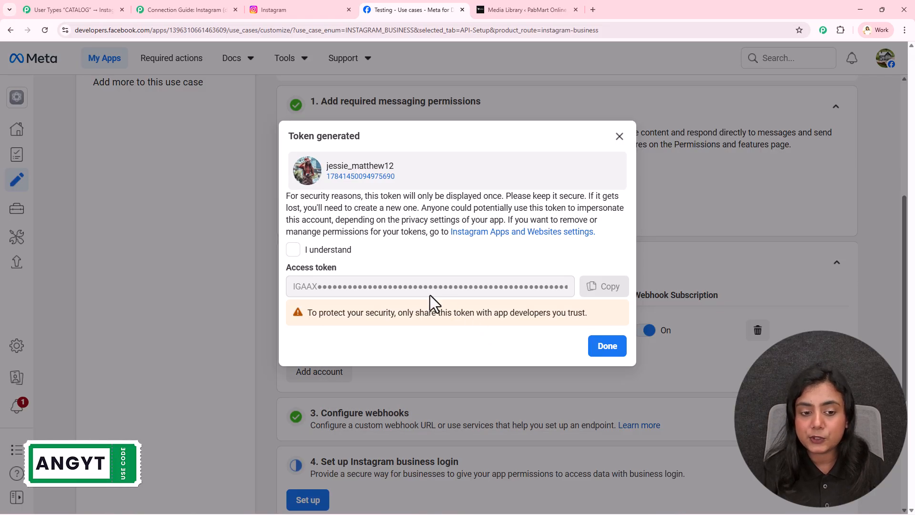
Acknowledge the token security notice, copy the access token and paste it into the Token field of the new Pabbly Connect connection.
{"action": "left_click", "coordinate": [294, 250]}
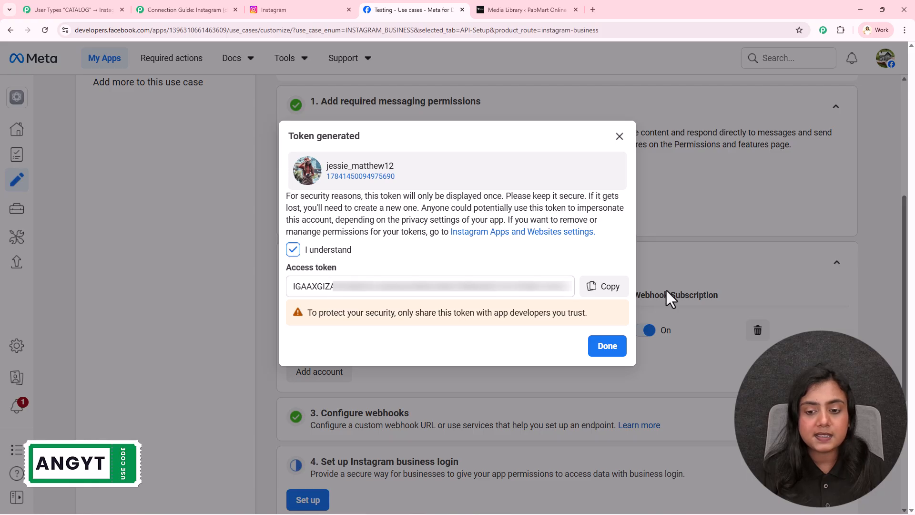
{"action": "left_click", "coordinate": [603, 287]}
{"action": "left_click", "coordinate": [113, 9]}
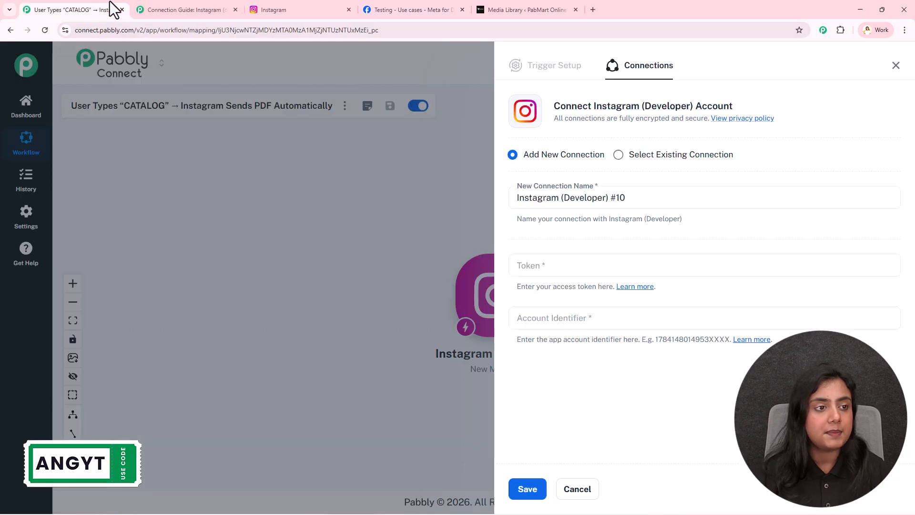
{"action": "left_click", "coordinate": [653, 265]}
{"action": "key", "text": "ctrl+v"}
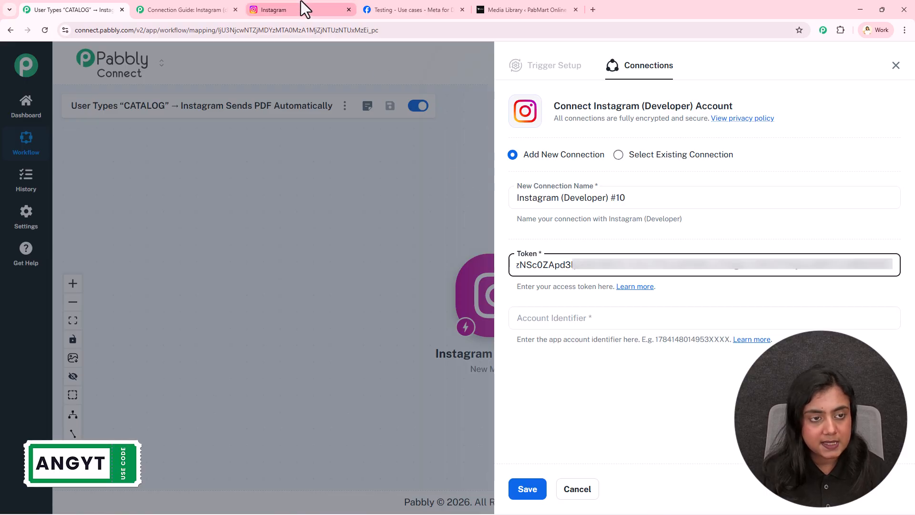
Copy the Instagram account ID from Meta into the connection's Account Identifier field and save the connection.
{"action": "left_click", "coordinate": [428, 2]}
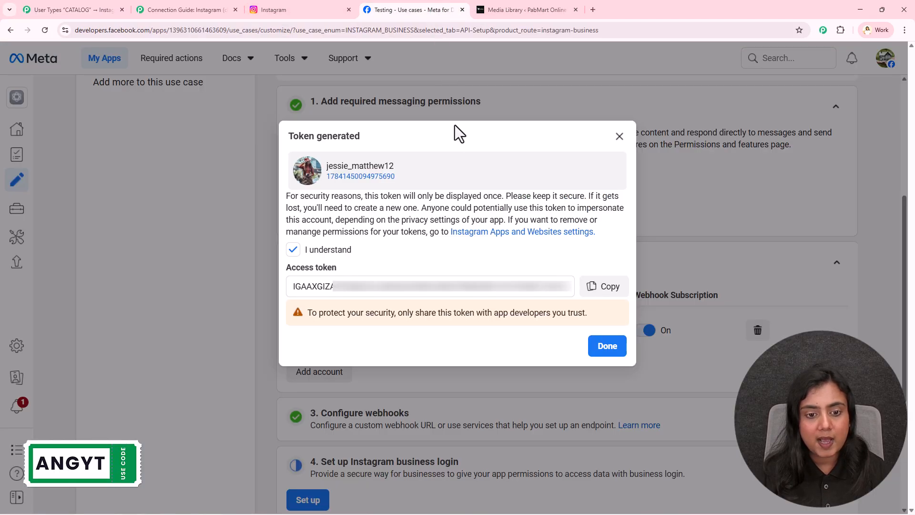
{"action": "left_click", "coordinate": [358, 178]}
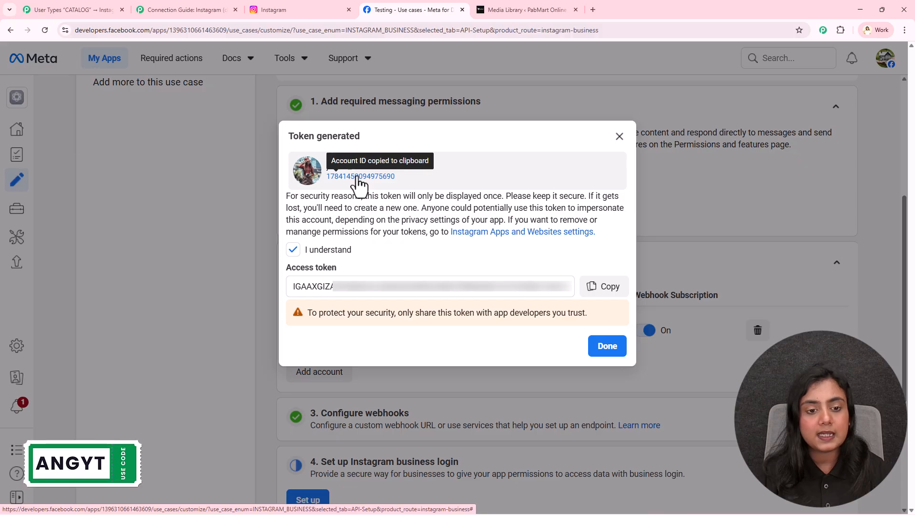
{"action": "left_click", "coordinate": [45, 3]}
{"action": "left_click", "coordinate": [609, 317]}
{"action": "key", "text": "ctrl+v"}
{"action": "left_click", "coordinate": [537, 491]}
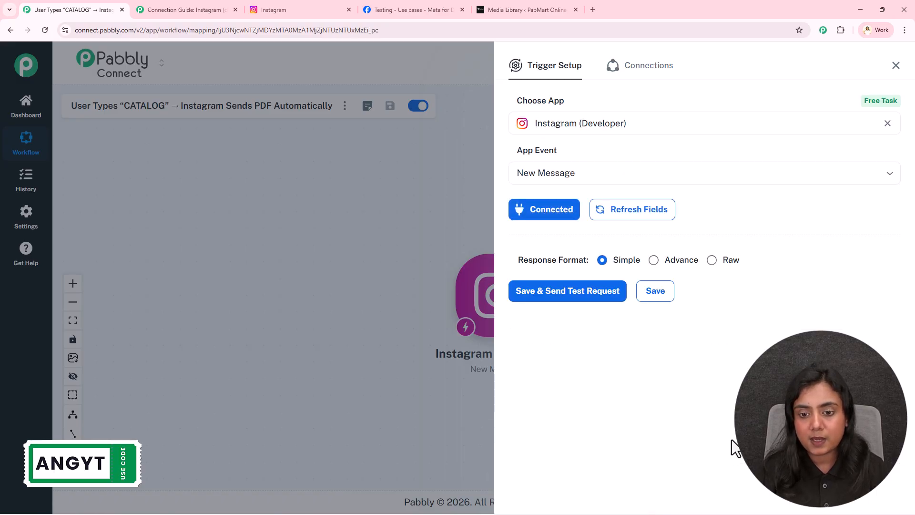
Send a test request for the New Message trigger and message the connected Instagram account "Can you please give me the product catalog?" from the other account.
{"action": "left_click", "coordinate": [569, 297]}
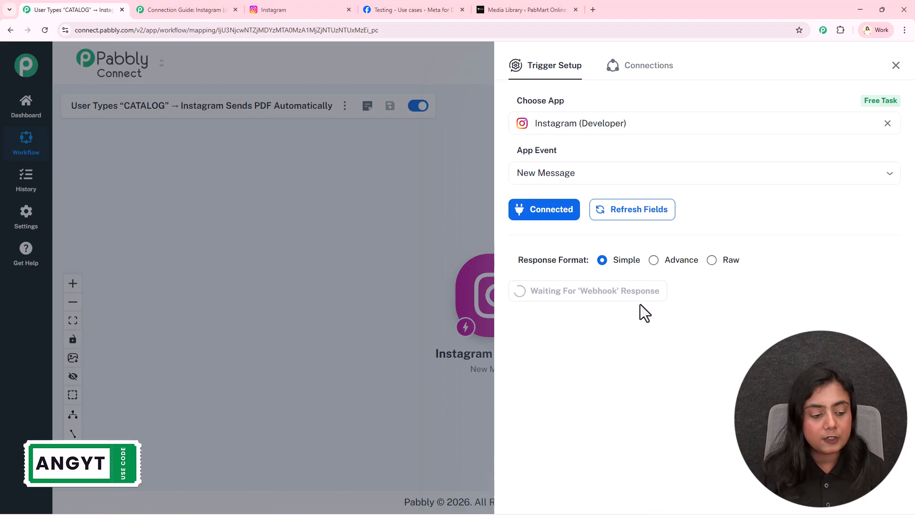
{"action": "key", "text": "alt+Tab"}
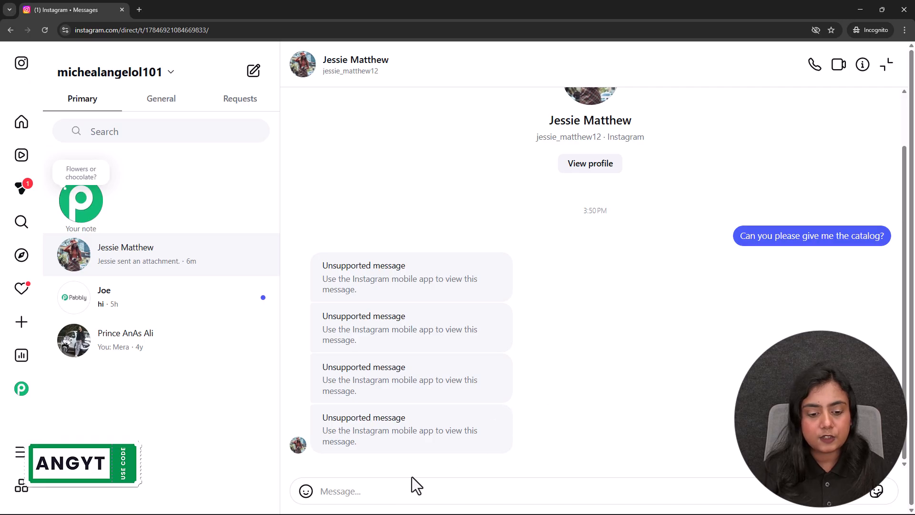
{"action": "type", "text": "Can"}
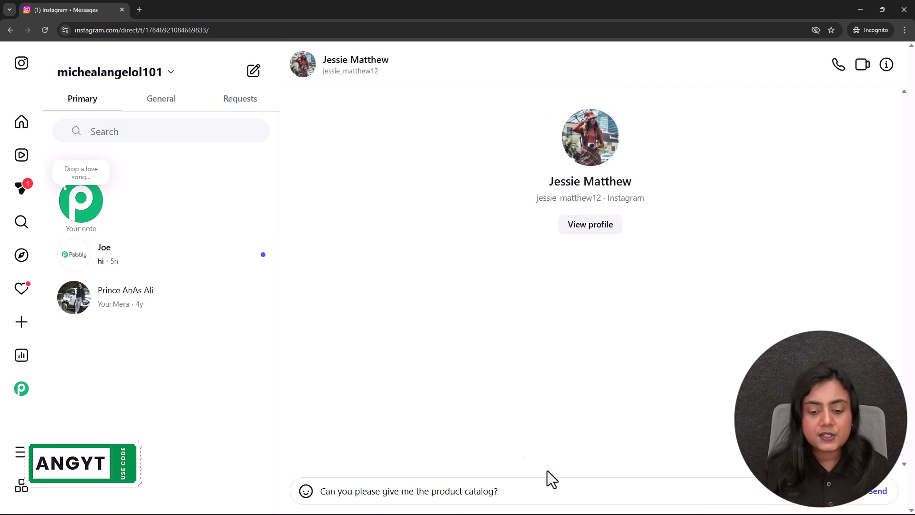
{"action": "key", "text": "Return"}
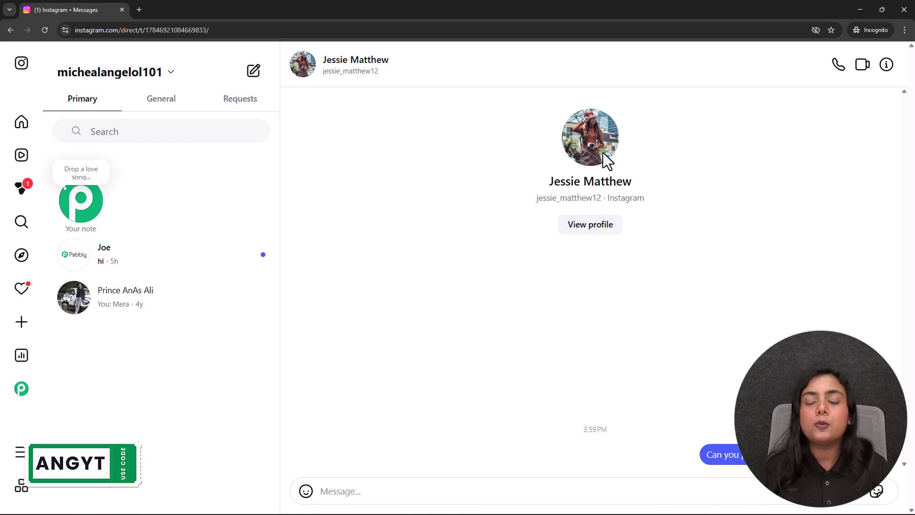
{"action": "left_click", "coordinate": [857, 10]}
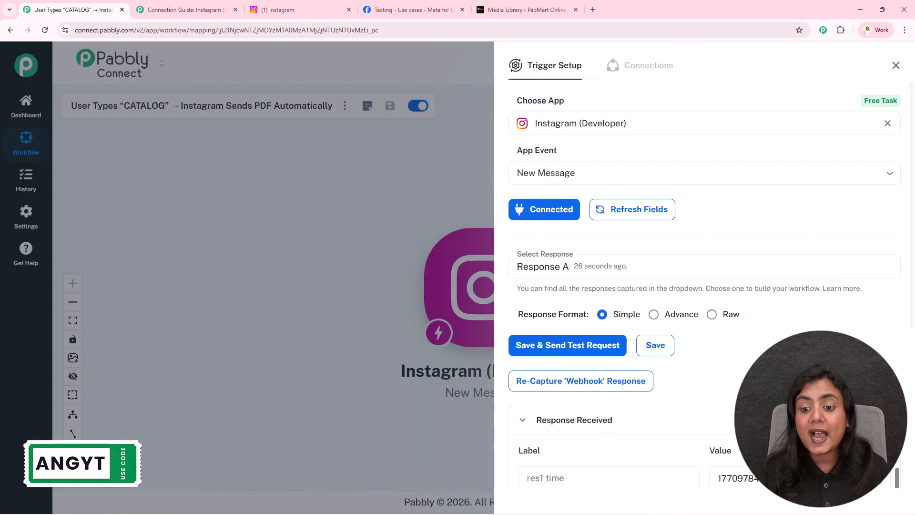
Examine the captured trigger response, including the full message text value, and view the connected Instagram account's profile.
{"action": "scroll", "coordinate": [811, 321], "scroll_direction": "down", "scroll_amount": 5}
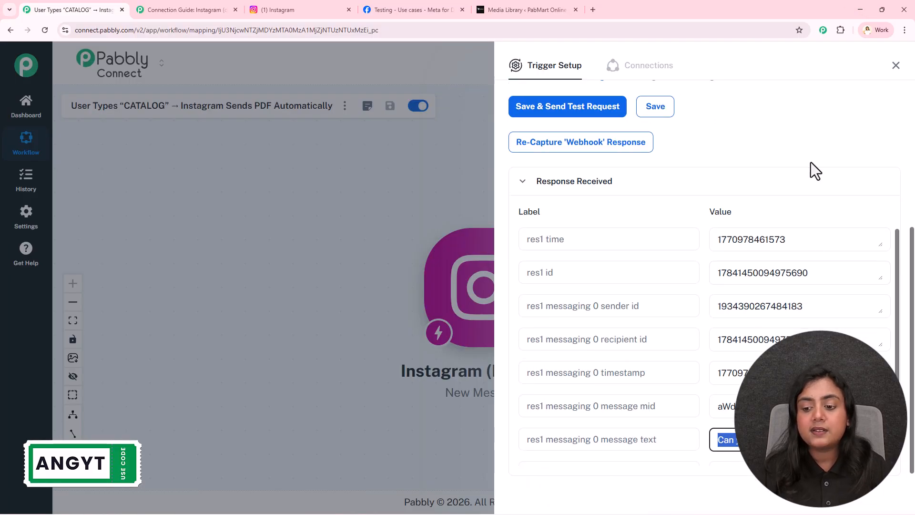
{"action": "left_click", "coordinate": [801, 390]}
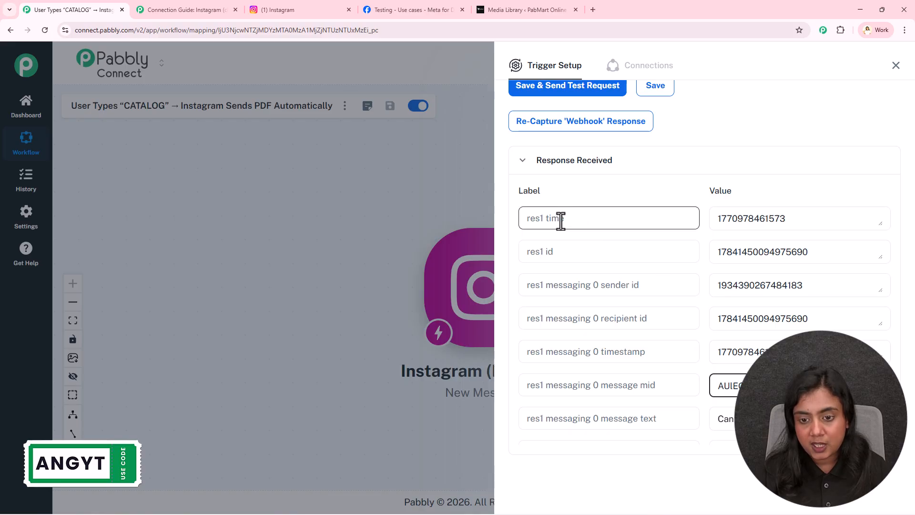
{"action": "scroll", "coordinate": [731, 380], "scroll_direction": "down", "scroll_amount": 1}
{"action": "left_click", "coordinate": [720, 356]}
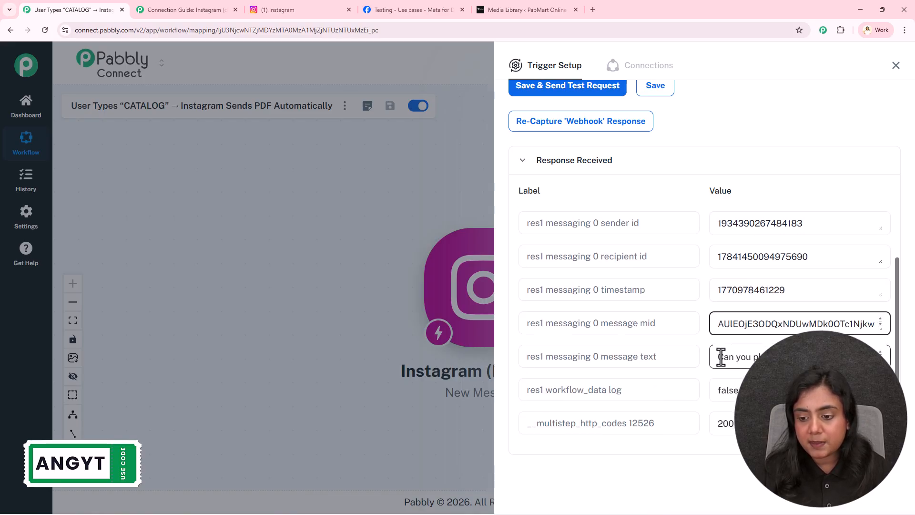
{"action": "left_click_drag", "start_coordinate": [880, 362], "coordinate": [880, 404]}
{"action": "left_click_drag", "start_coordinate": [758, 371], "coordinate": [709, 357]}
{"action": "scroll", "coordinate": [664, 373], "scroll_direction": "down", "scroll_amount": 1}
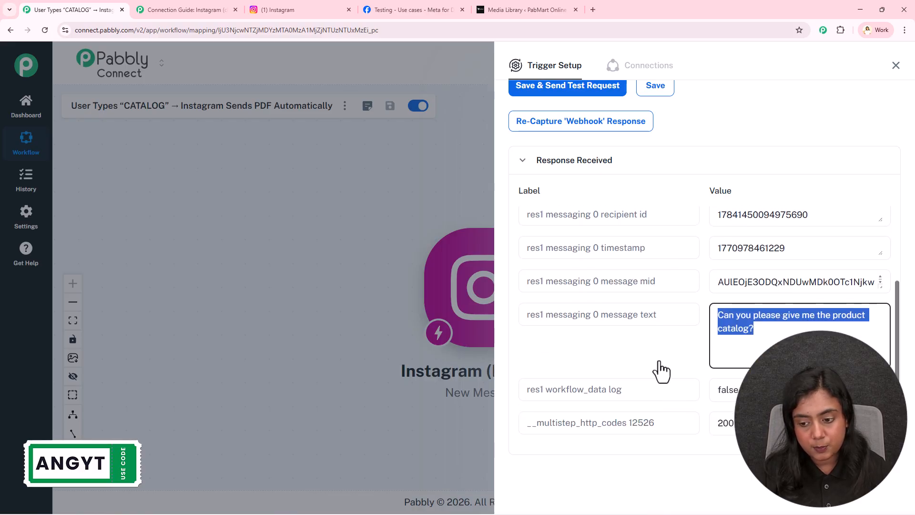
{"action": "scroll", "coordinate": [664, 373], "scroll_direction": "up", "scroll_amount": 2}
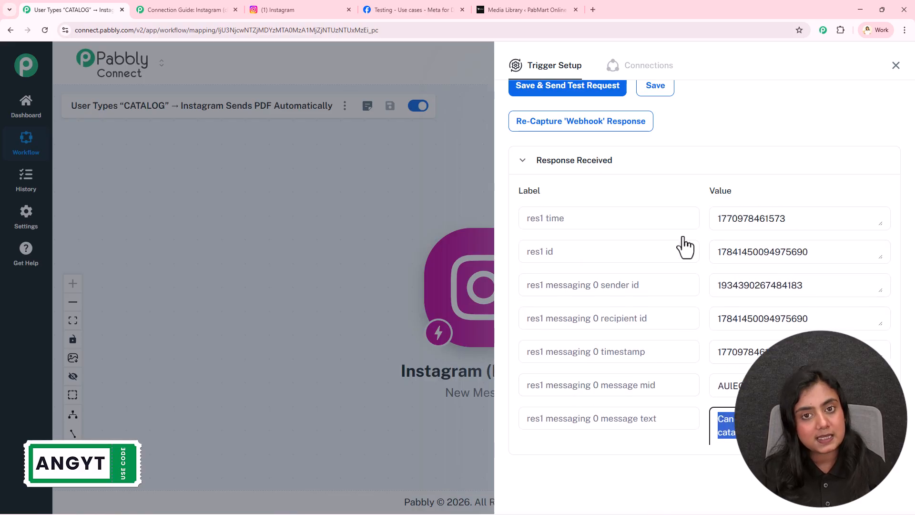
{"action": "left_click", "coordinate": [896, 67]}
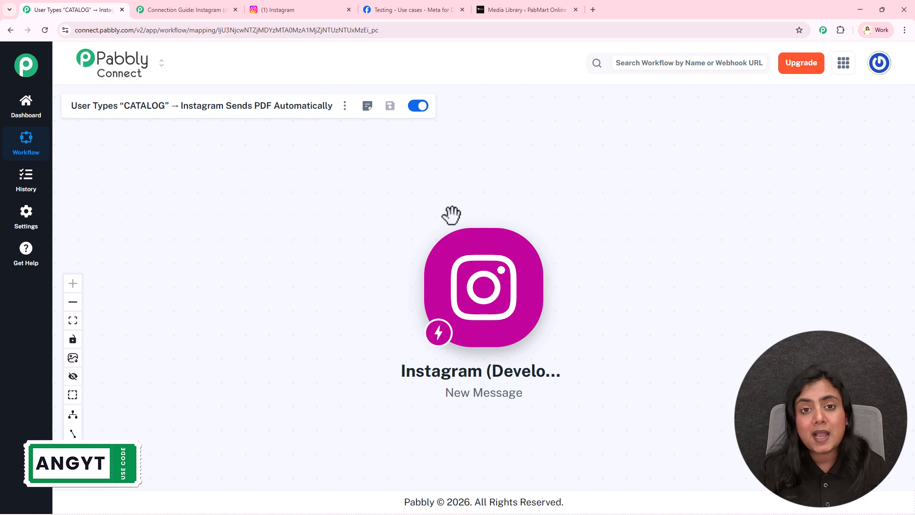
{"action": "left_click", "coordinate": [300, 10]}
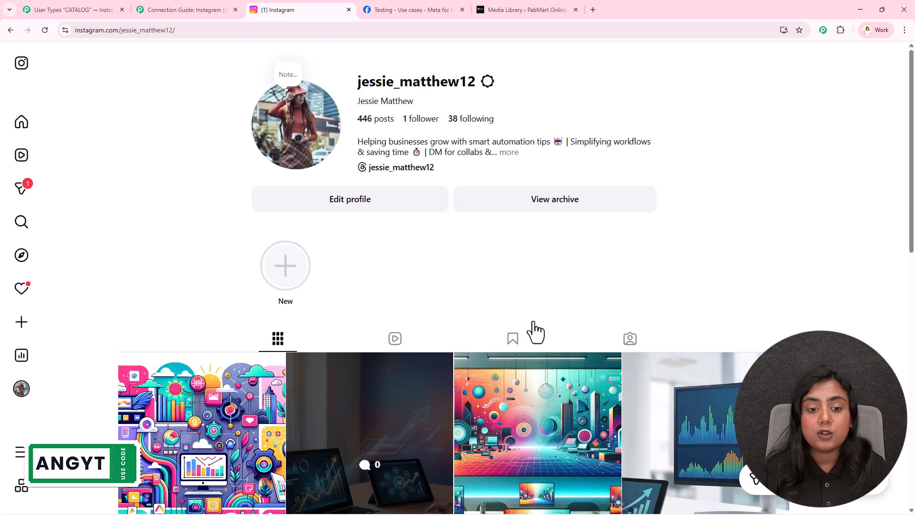
{"action": "left_click", "coordinate": [94, 6]}
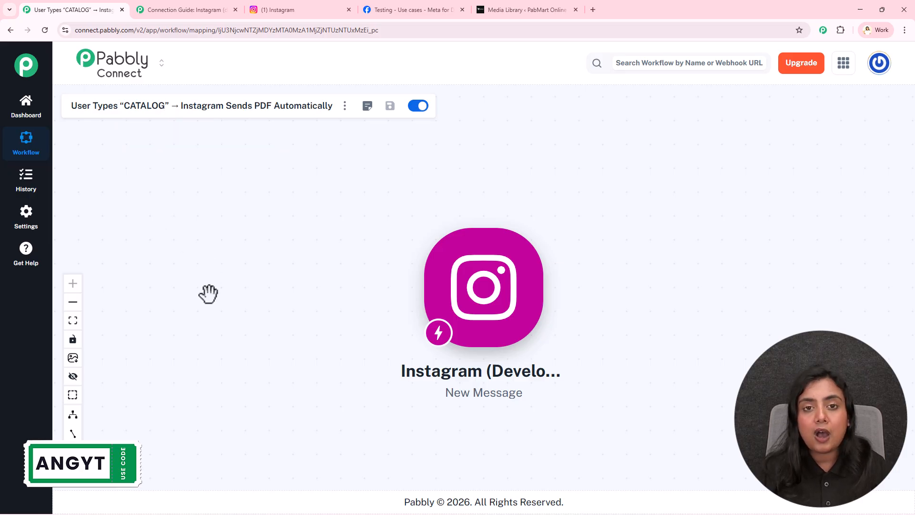
Add a Filter (Pabbly) action after the Instagram trigger with the Filter Values event and connect it.
{"action": "left_click_drag", "start_coordinate": [519, 194], "coordinate": [327, 197]}
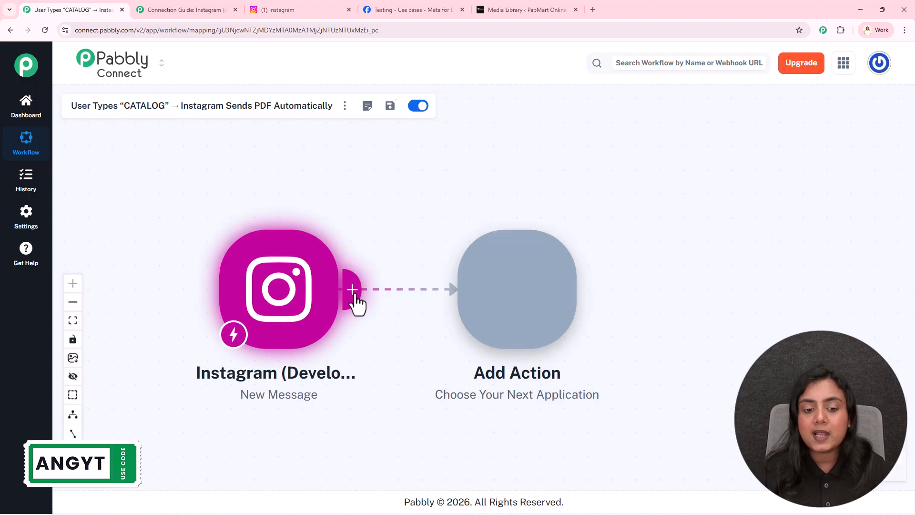
{"action": "left_click", "coordinate": [353, 293]}
{"action": "left_click", "coordinate": [547, 229]}
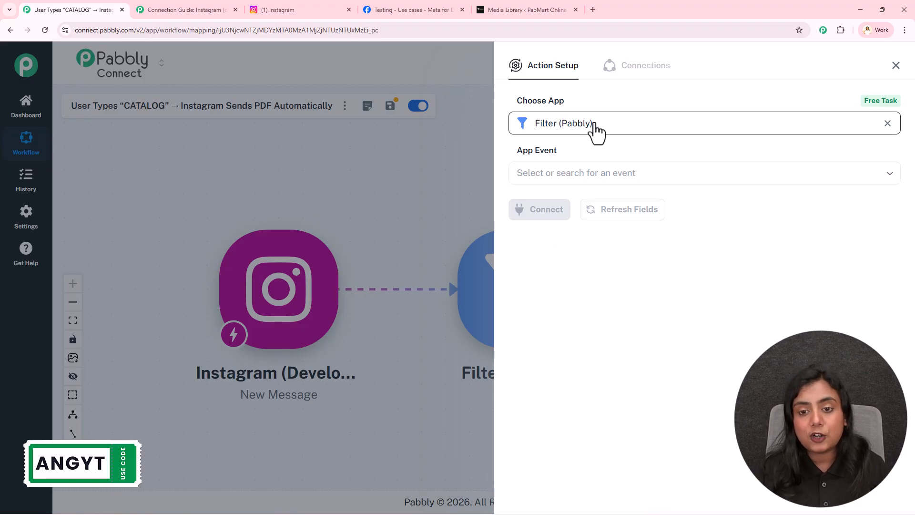
{"action": "left_click", "coordinate": [590, 172]}
{"action": "left_click", "coordinate": [593, 203]}
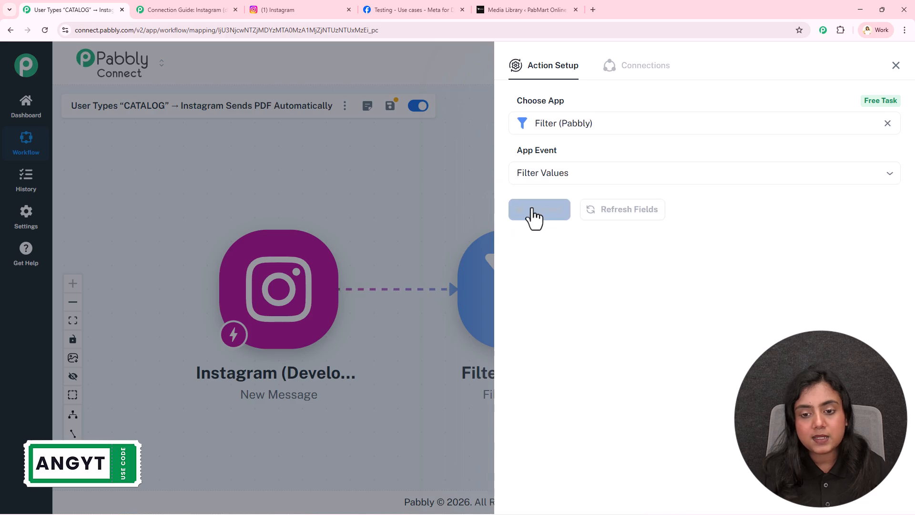
{"action": "left_click", "coordinate": [533, 215]}
Set the filter condition so the trigger's message text contains "Catalog", and save it with a test request.
{"action": "left_click", "coordinate": [549, 265]}
{"action": "scroll", "coordinate": [639, 367], "scroll_direction": "down", "scroll_amount": 2}
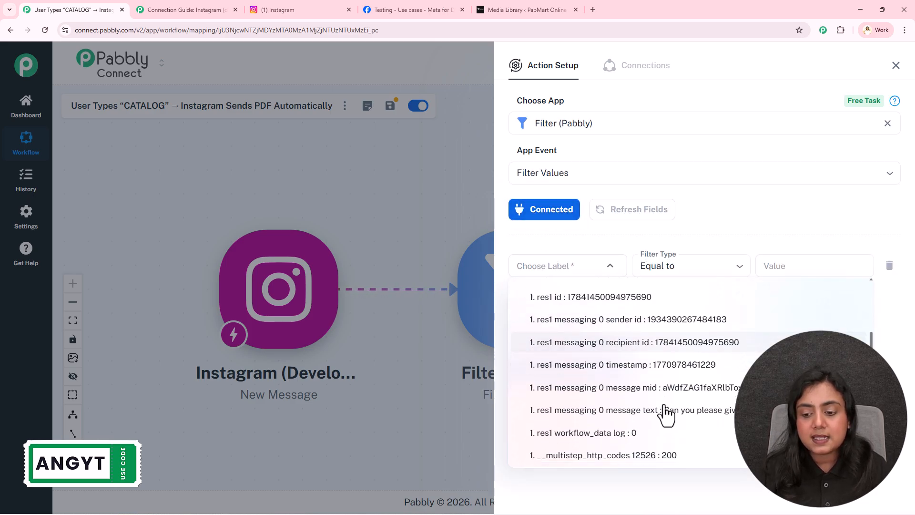
{"action": "left_click", "coordinate": [665, 410]}
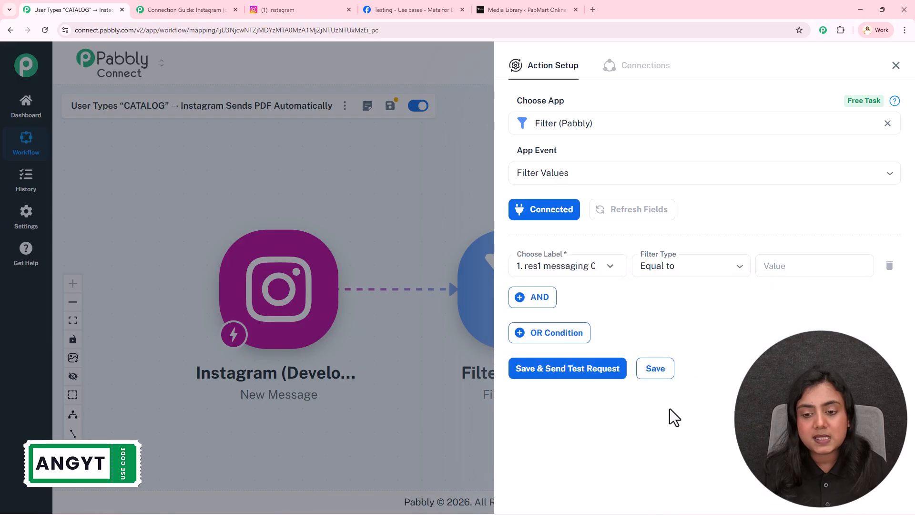
{"action": "left_click", "coordinate": [685, 267]}
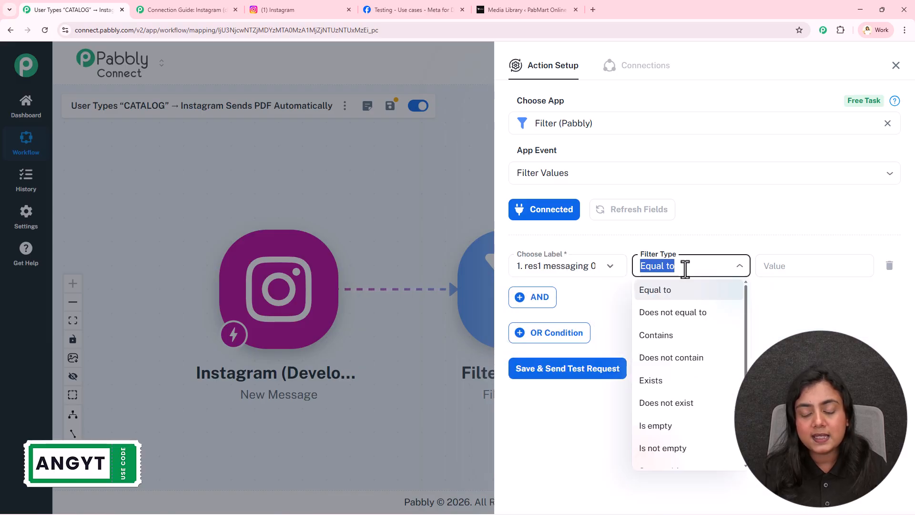
{"action": "left_click", "coordinate": [660, 337]}
{"action": "left_click", "coordinate": [826, 263]}
{"action": "type", "text": "Catalog"}
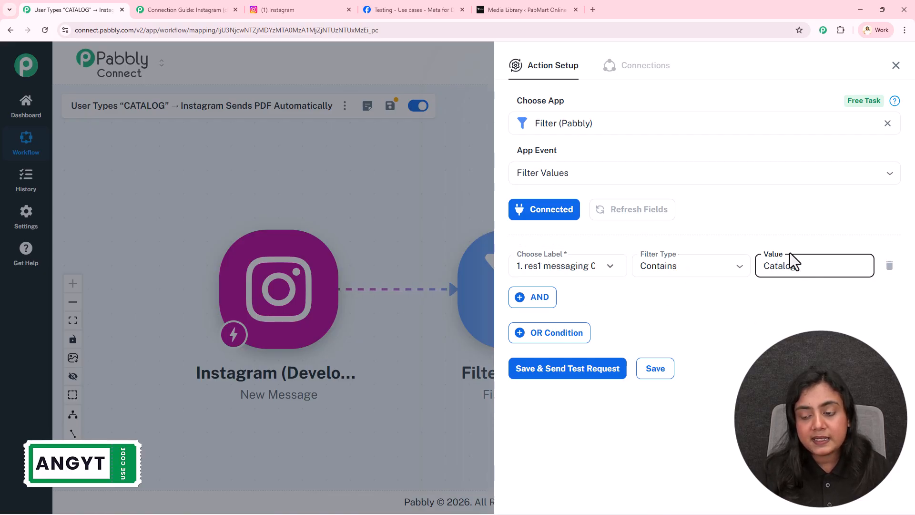
{"action": "left_click", "coordinate": [537, 373]}
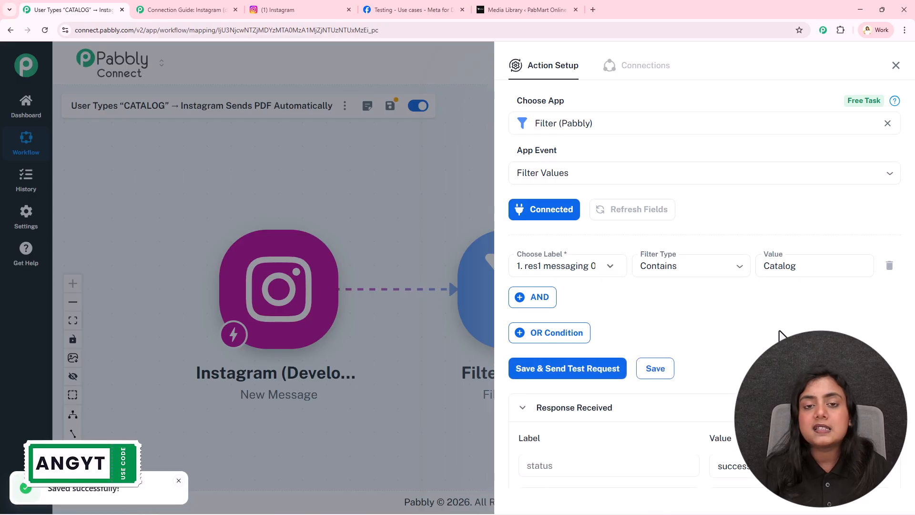
Examine the status and message values in the filter's test response and close the filter setup.
{"action": "scroll", "coordinate": [780, 337], "scroll_direction": "down", "scroll_amount": 2}
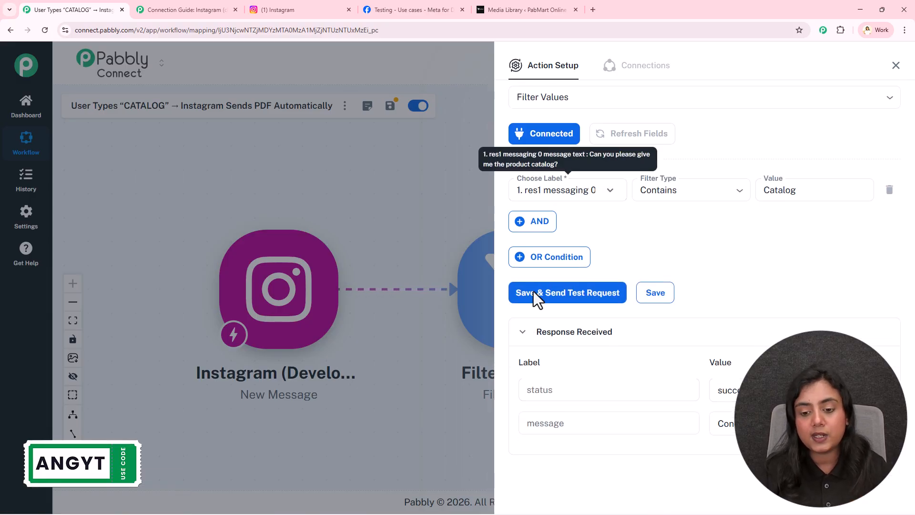
{"action": "left_click_drag", "start_coordinate": [568, 389], "coordinate": [524, 390]}
{"action": "left_click_drag", "start_coordinate": [763, 390], "coordinate": [714, 389]}
{"action": "left_click_drag", "start_coordinate": [568, 423], "coordinate": [519, 427]}
{"action": "left_click_drag", "start_coordinate": [791, 423], "coordinate": [694, 432]}
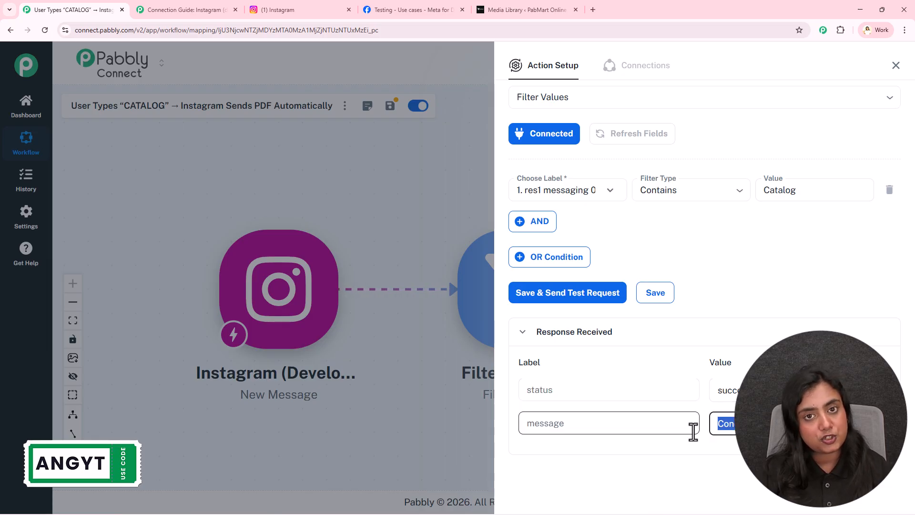
{"action": "left_click", "coordinate": [751, 318]}
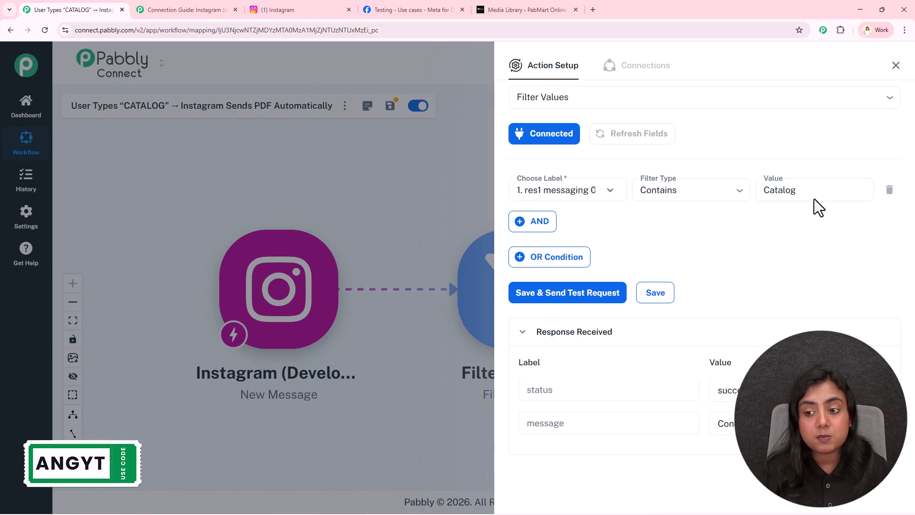
{"action": "left_click", "coordinate": [896, 66]}
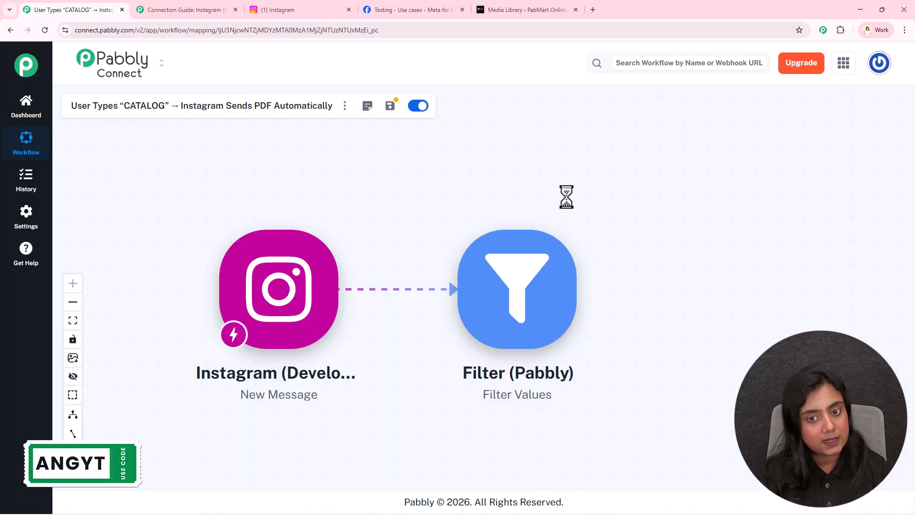
Add an Instagram (Developer) action after the filter with the Send PDF event, using the existing connection Instagram (Developer) #10.
{"action": "left_click_drag", "start_coordinate": [532, 200], "coordinate": [462, 215]}
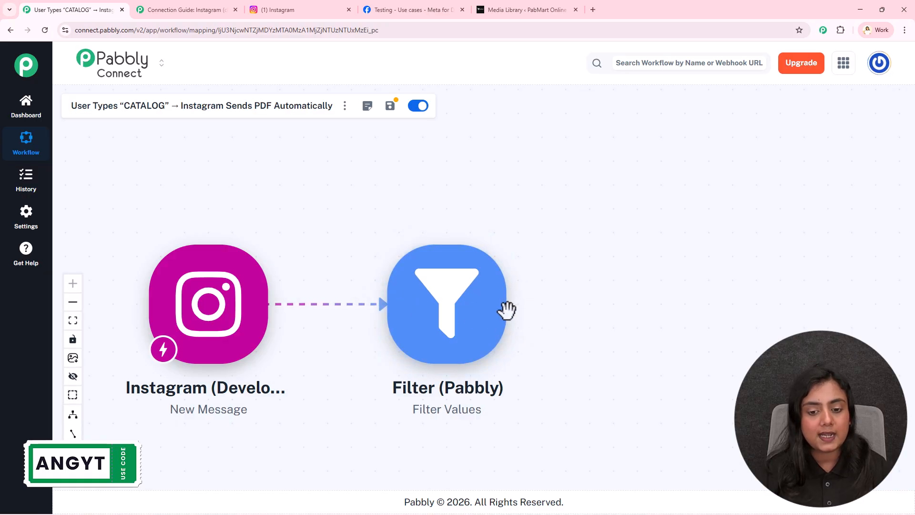
{"action": "left_click", "coordinate": [522, 305]}
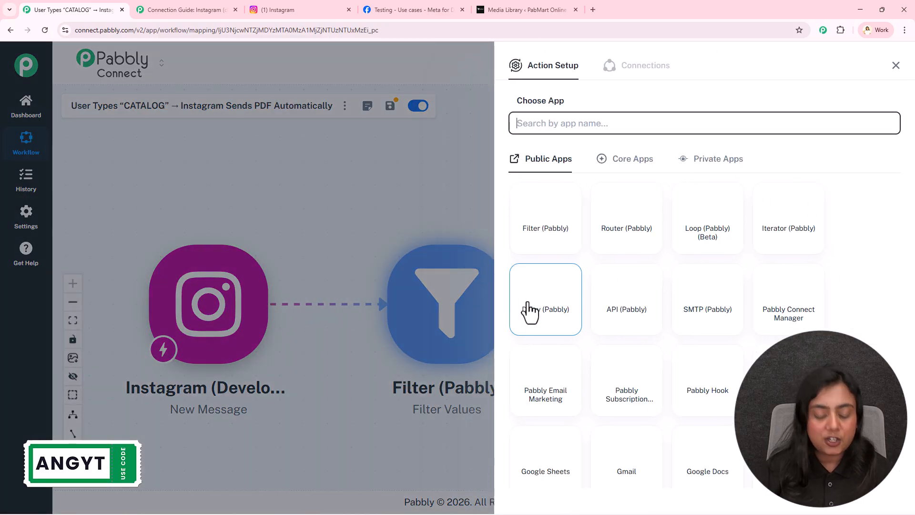
{"action": "type", "text": "Im"}
{"action": "key", "text": "BackSpace"}
{"action": "key", "text": "BackSpace"}
{"action": "type", "text": "Insta"}
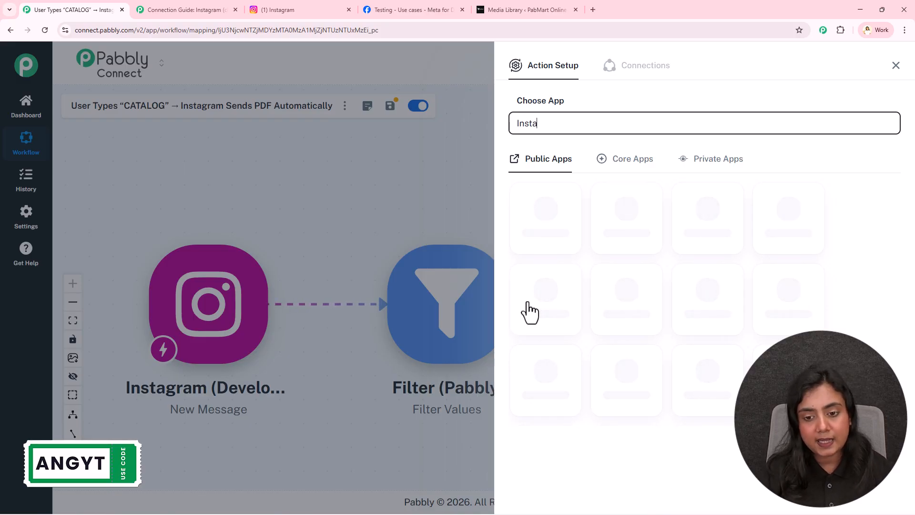
{"action": "left_click", "coordinate": [548, 202]}
{"action": "left_click", "coordinate": [564, 170]}
{"action": "scroll", "coordinate": [617, 286], "scroll_direction": "down", "scroll_amount": 4}
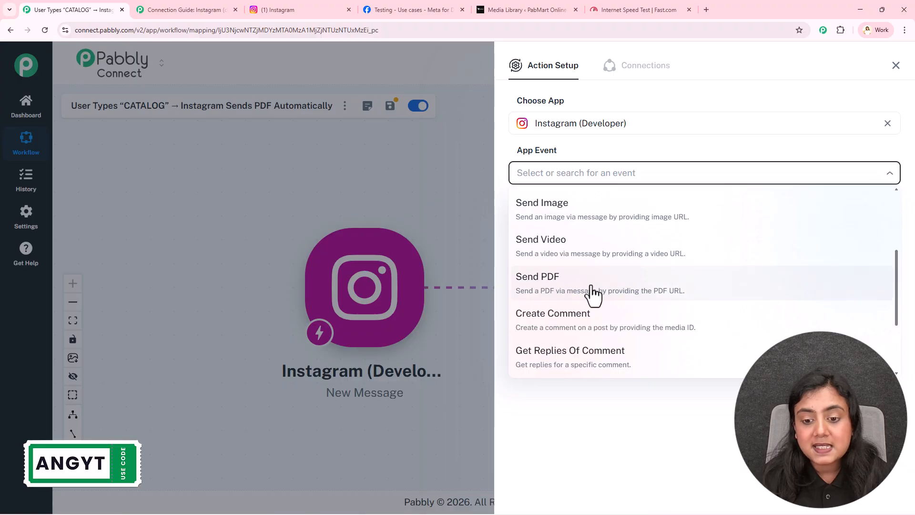
{"action": "left_click", "coordinate": [666, 293]}
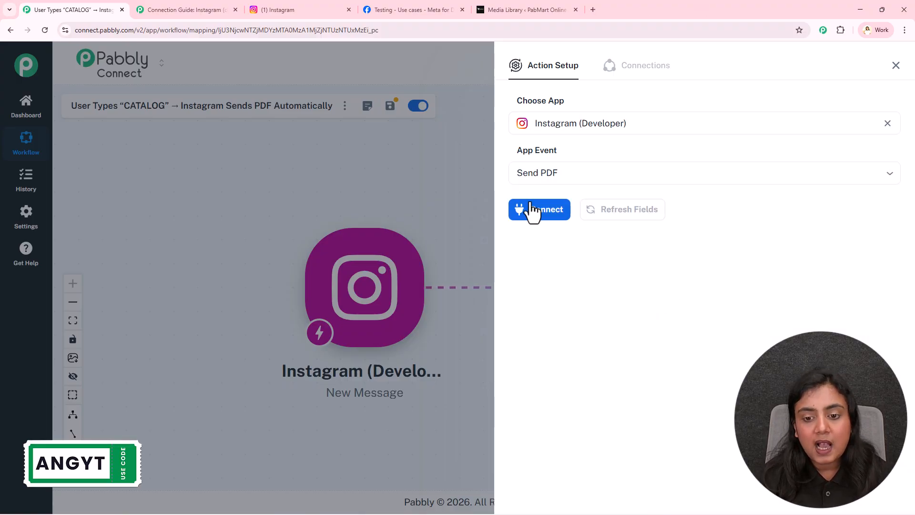
{"action": "left_click", "coordinate": [531, 212]}
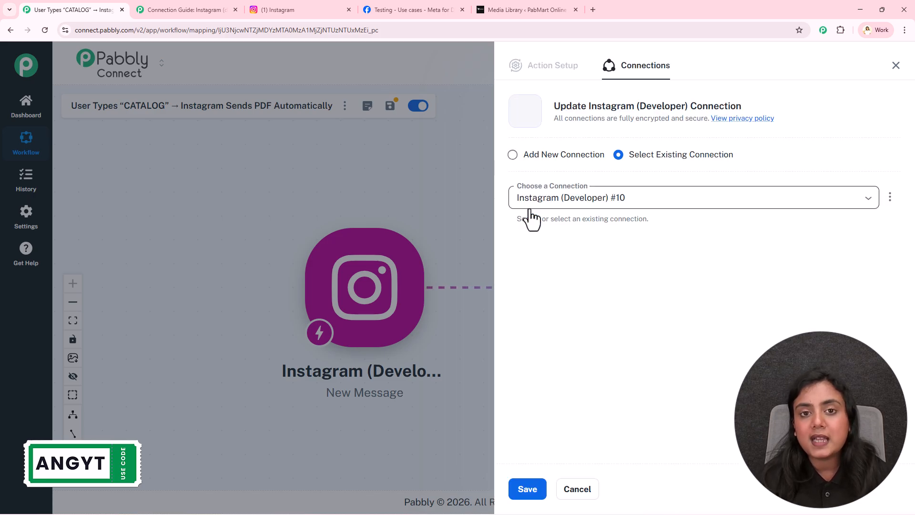
{"action": "left_click", "coordinate": [527, 490]}
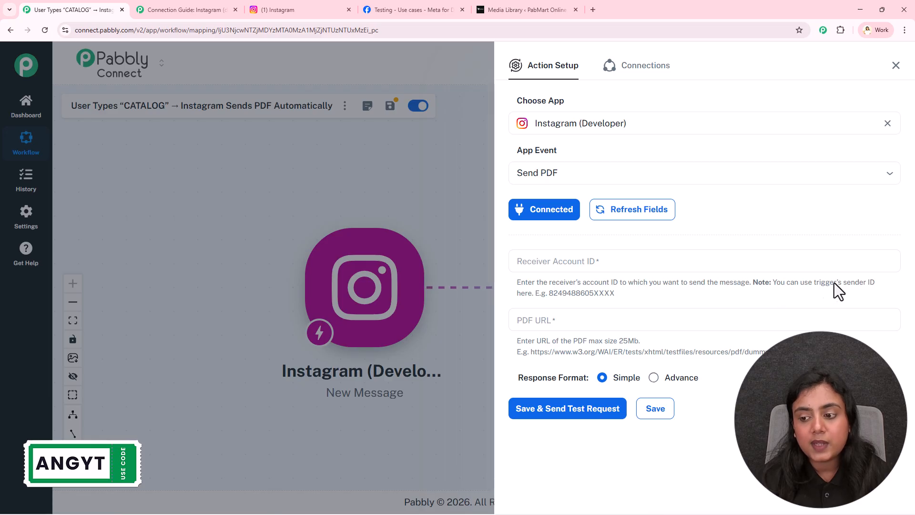
Map the Send PDF action's Receiver Account ID to the sender id from the Instagram New Message trigger.
{"action": "left_click_drag", "start_coordinate": [846, 281], "coordinate": [875, 285]}
{"action": "left_click", "coordinate": [875, 285]}
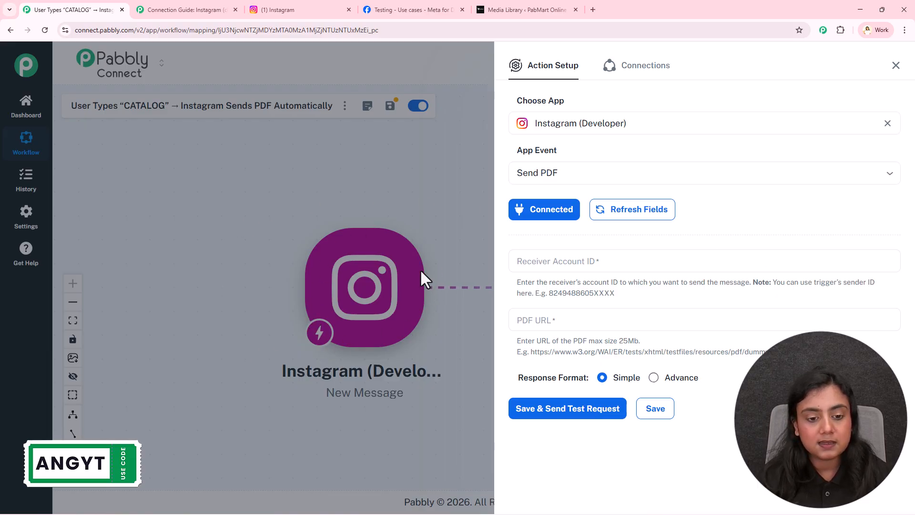
{"action": "left_click", "coordinate": [610, 260]}
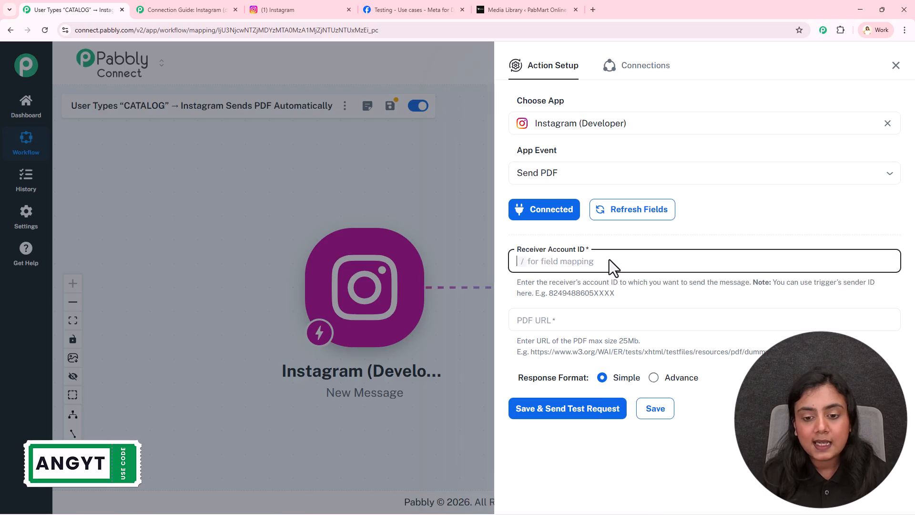
{"action": "type", "text": "/"}
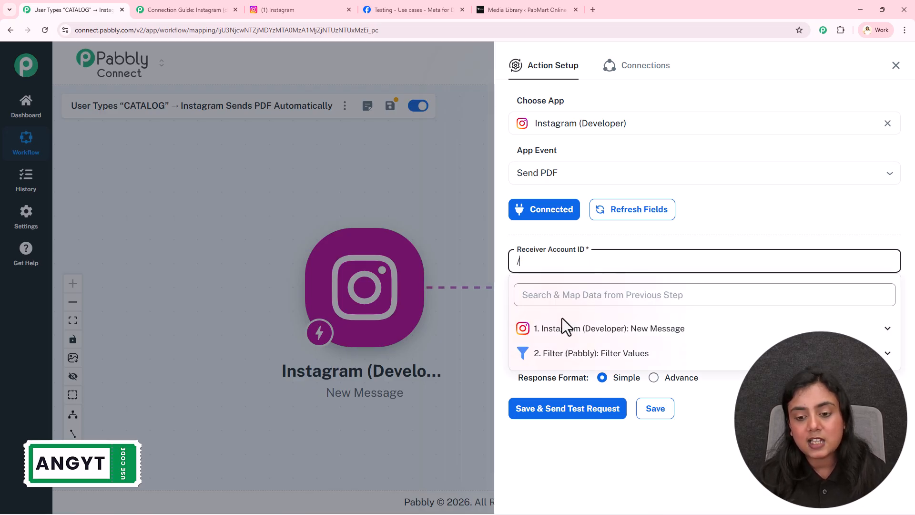
{"action": "left_click", "coordinate": [684, 329]}
{"action": "scroll", "coordinate": [678, 396], "scroll_direction": "down", "scroll_amount": 2}
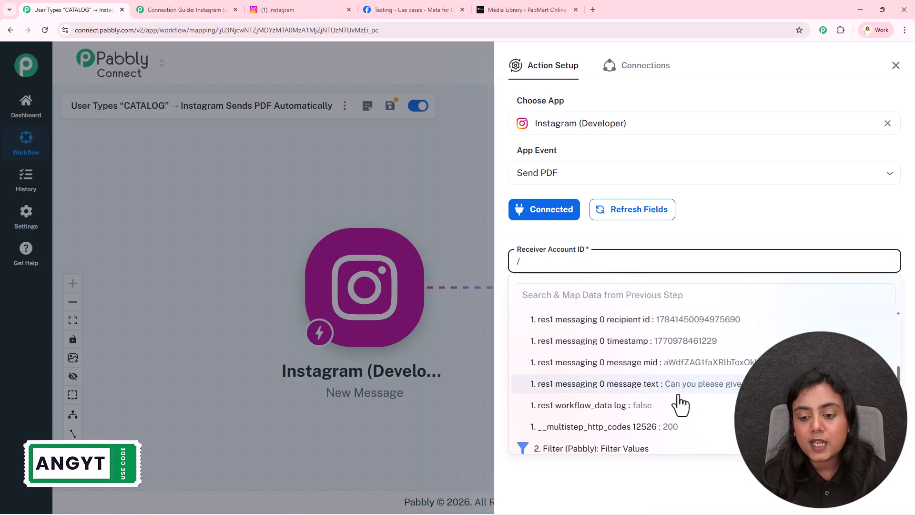
{"action": "scroll", "coordinate": [676, 396], "scroll_direction": "up", "scroll_amount": 1}
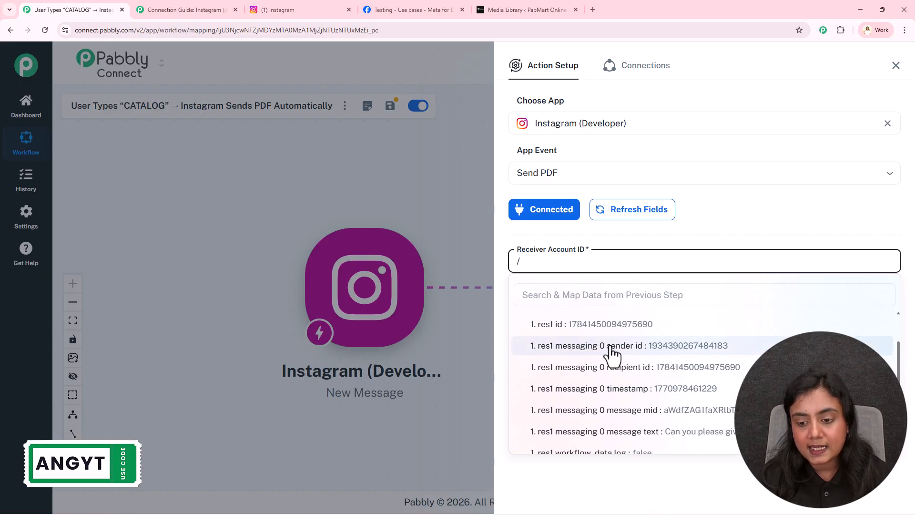
{"action": "left_click", "coordinate": [668, 345]}
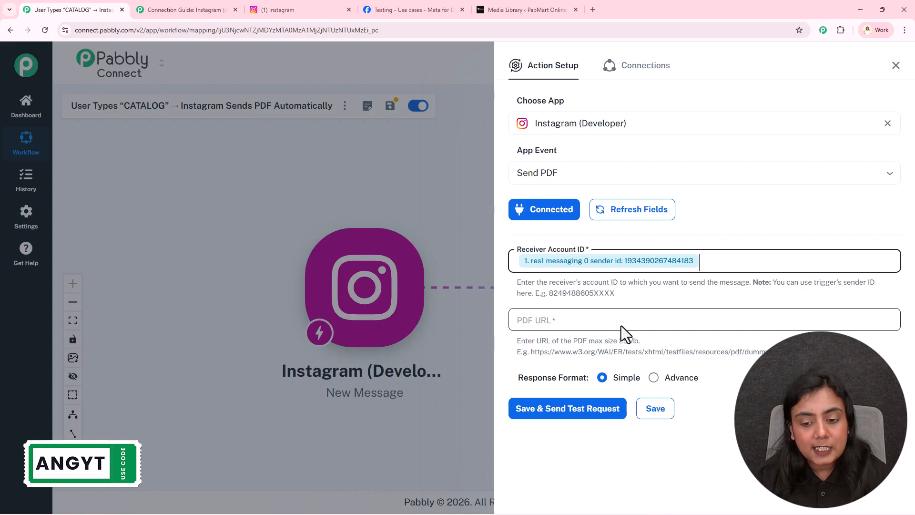
Copy the file URL of Skincare-Product-Catalog-2.pdf from the WordPress media library and paste it as the Send PDF action's PDF URL.
{"action": "left_click_drag", "start_coordinate": [560, 341], "coordinate": [617, 345]}
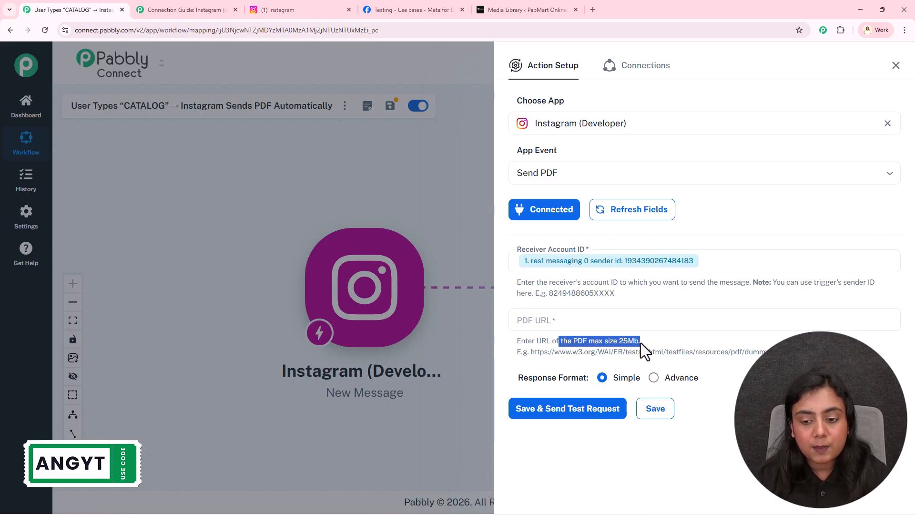
{"action": "left_click", "coordinate": [662, 342]}
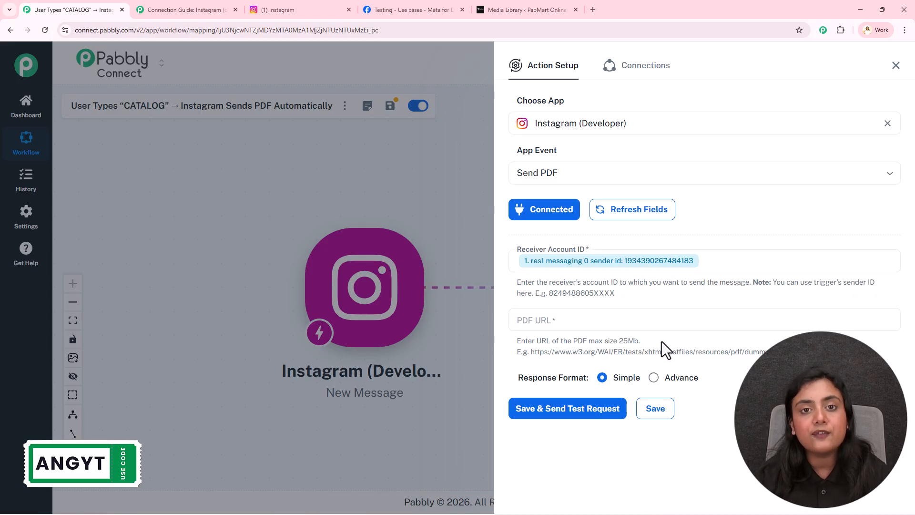
{"action": "left_click_drag", "start_coordinate": [528, 355], "coordinate": [773, 352]}
{"action": "left_click", "coordinate": [787, 355]}
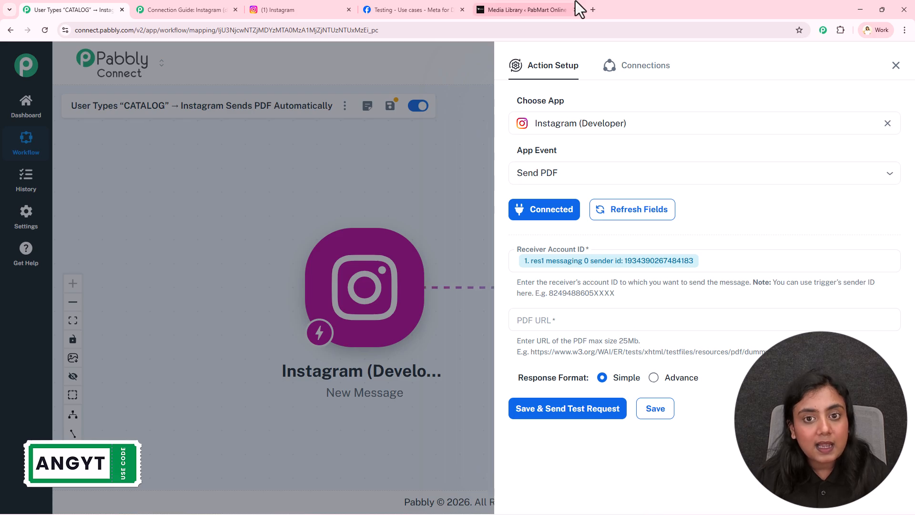
{"action": "left_click", "coordinate": [542, 10]}
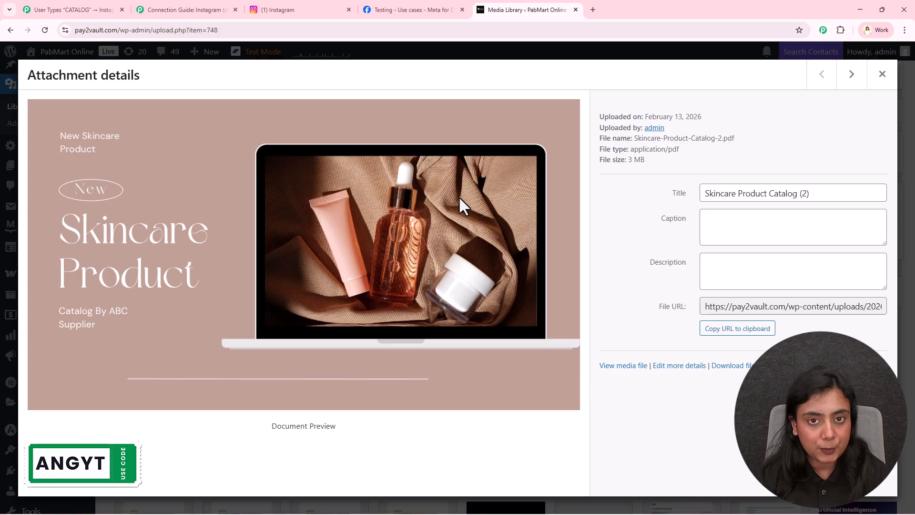
{"action": "left_click", "coordinate": [739, 329]}
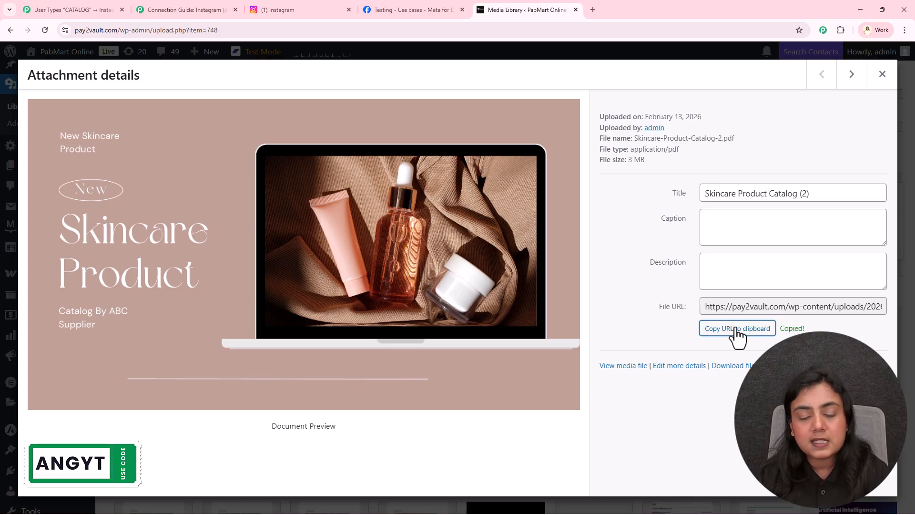
{"action": "left_click", "coordinate": [79, 10]}
{"action": "left_click", "coordinate": [576, 318]}
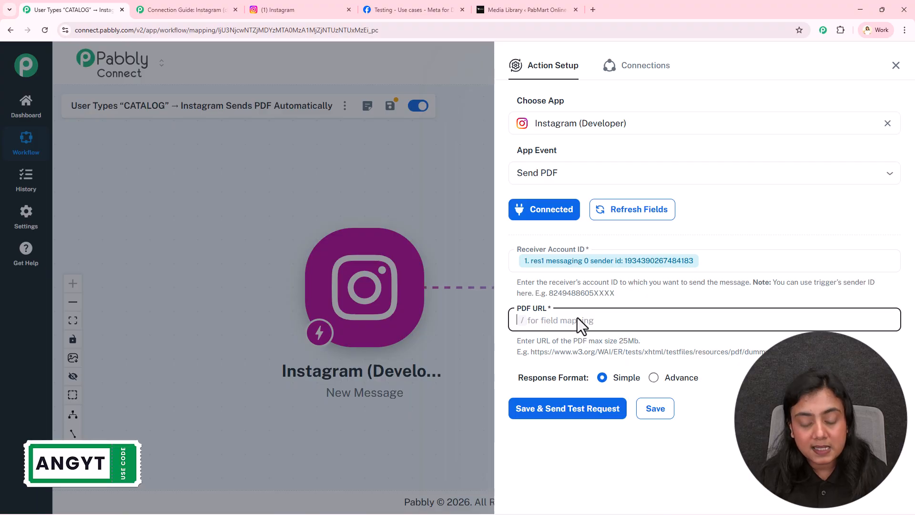
{"action": "key", "text": "ctrl+v"}
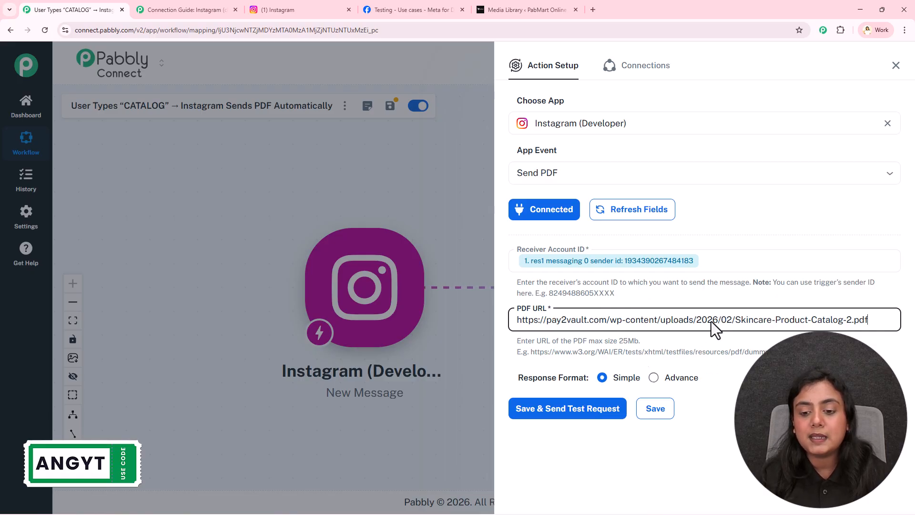
Save the Send PDF action with a test request and examine the recipient_id and message_id fields in the response.
{"action": "left_click_drag", "start_coordinate": [537, 352], "coordinate": [801, 352]}
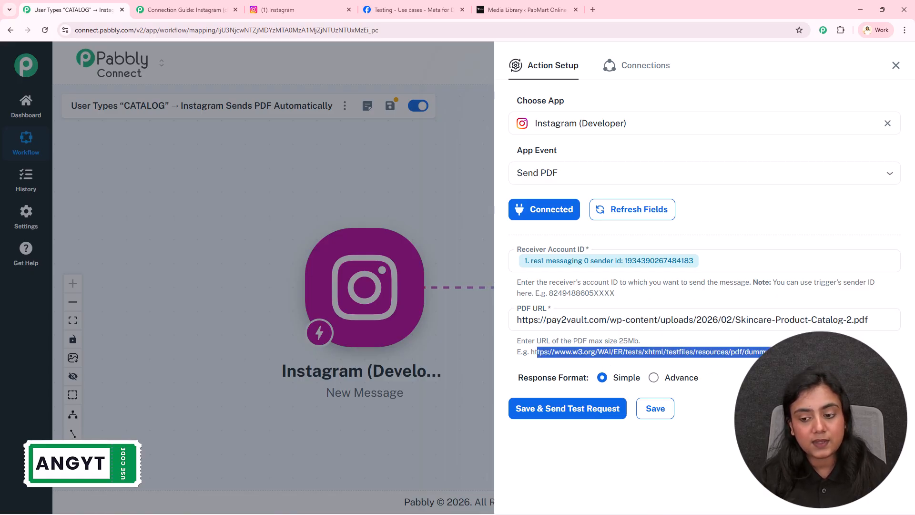
{"action": "left_click", "coordinate": [801, 367]}
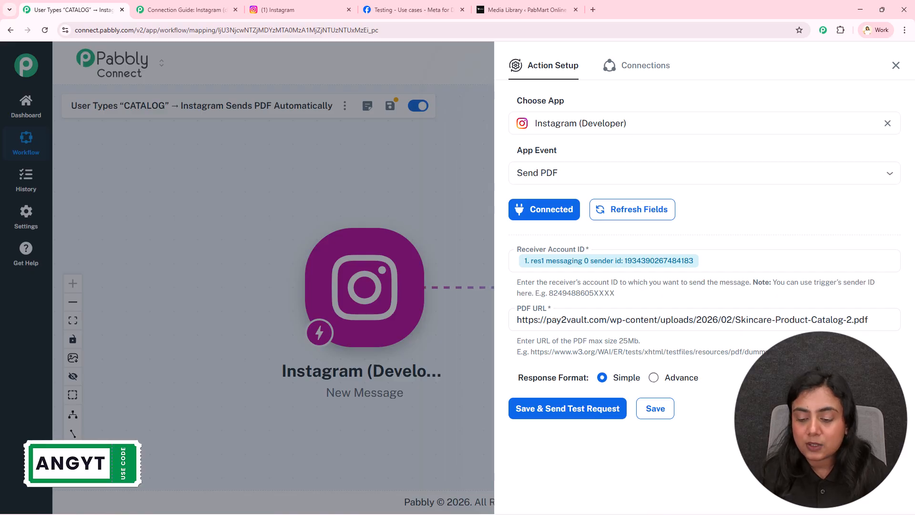
{"action": "left_click", "coordinate": [535, 409]}
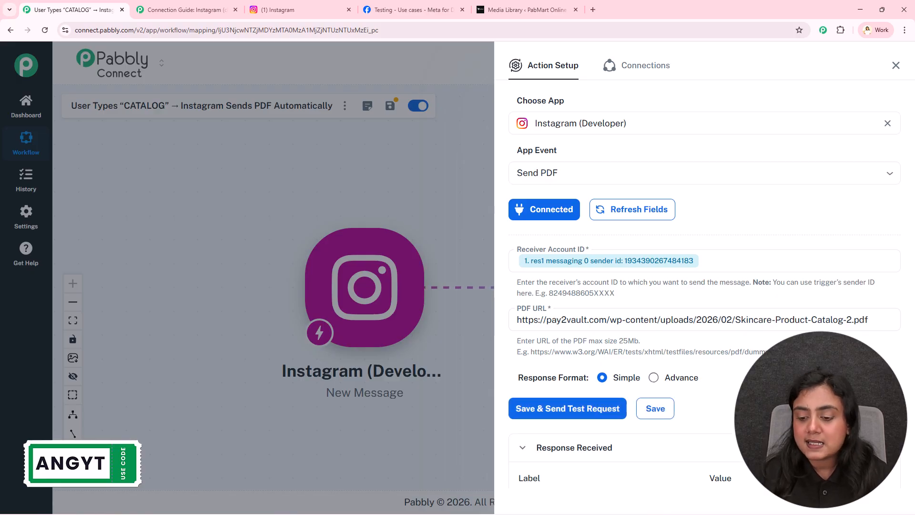
{"action": "scroll", "coordinate": [797, 326], "scroll_direction": "down", "scroll_amount": 3}
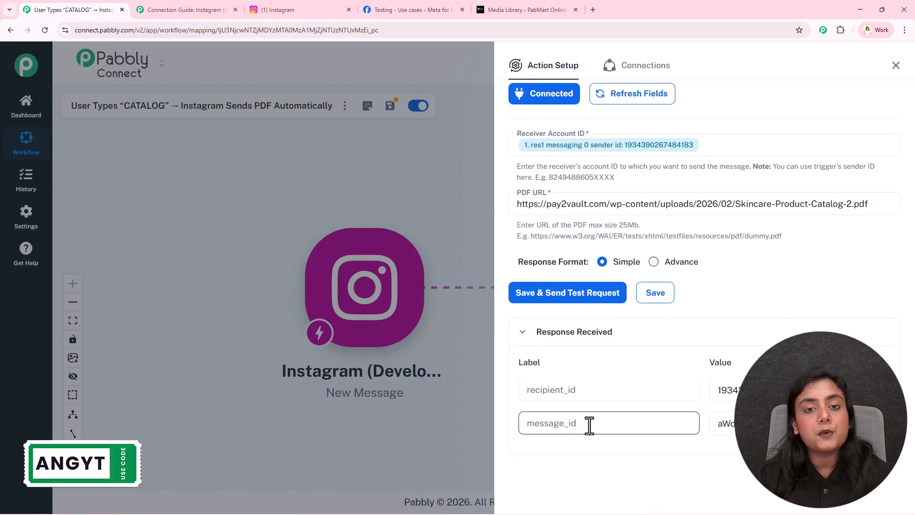
{"action": "left_click_drag", "start_coordinate": [579, 391], "coordinate": [522, 389]}
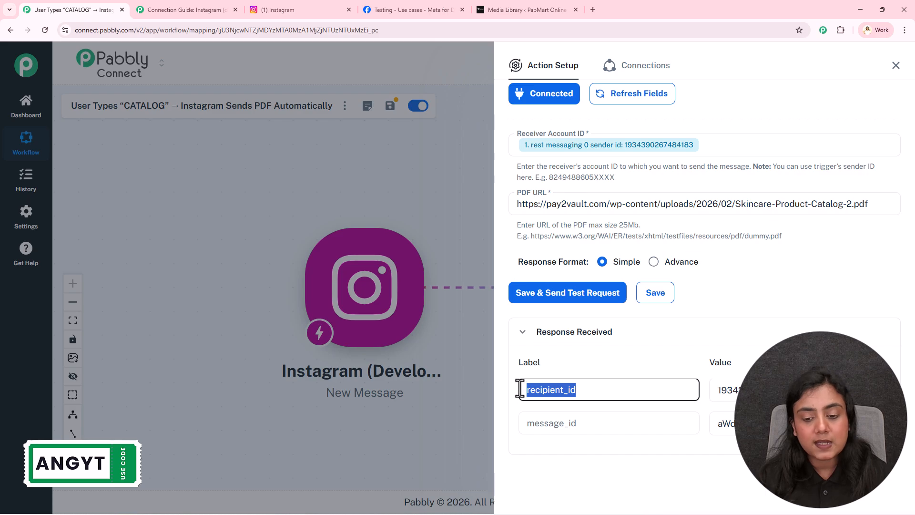
{"action": "left_click_drag", "start_coordinate": [591, 423], "coordinate": [517, 422]}
{"action": "left_click", "coordinate": [676, 463]}
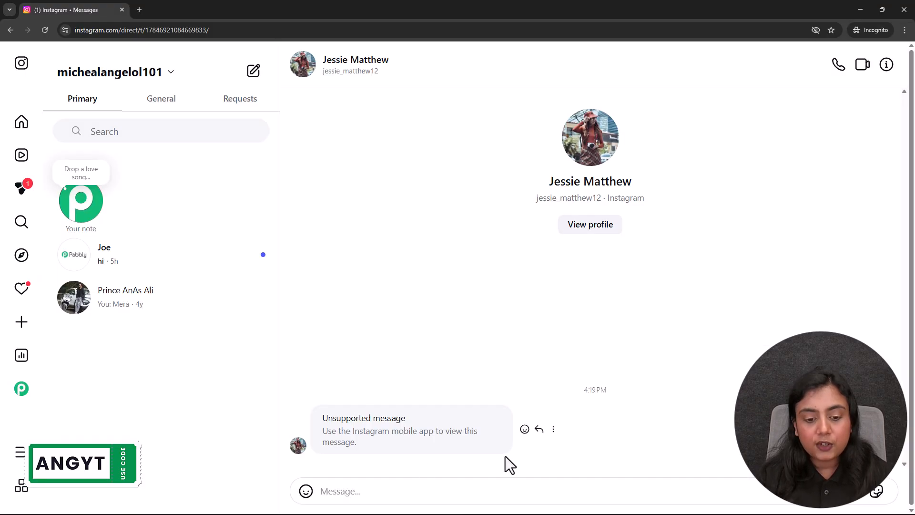
Check the reply received in the test sender's Instagram chat, return to Pabbly Connect and close the Send PDF action setup.
{"action": "left_click_drag", "start_coordinate": [353, 425], "coordinate": [450, 439]}
{"action": "left_click", "coordinate": [452, 436]}
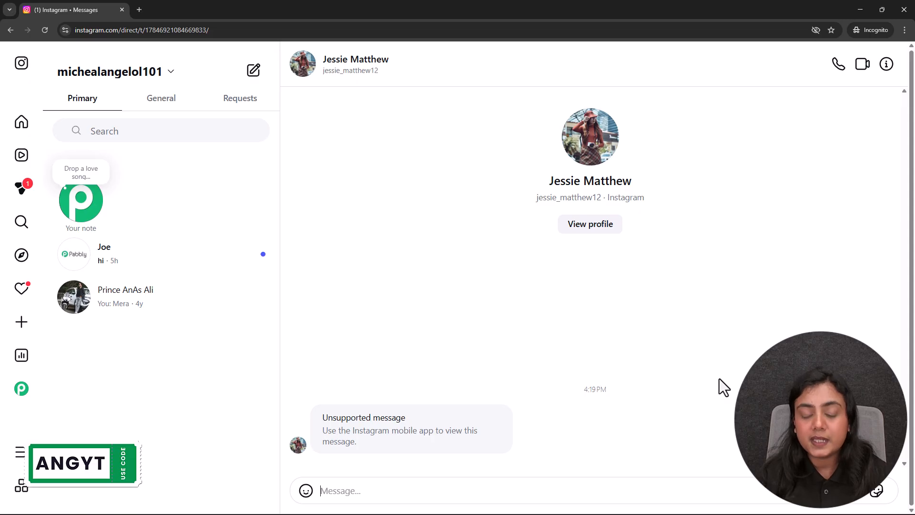
{"action": "left_click_drag", "start_coordinate": [322, 430], "coordinate": [428, 439]}
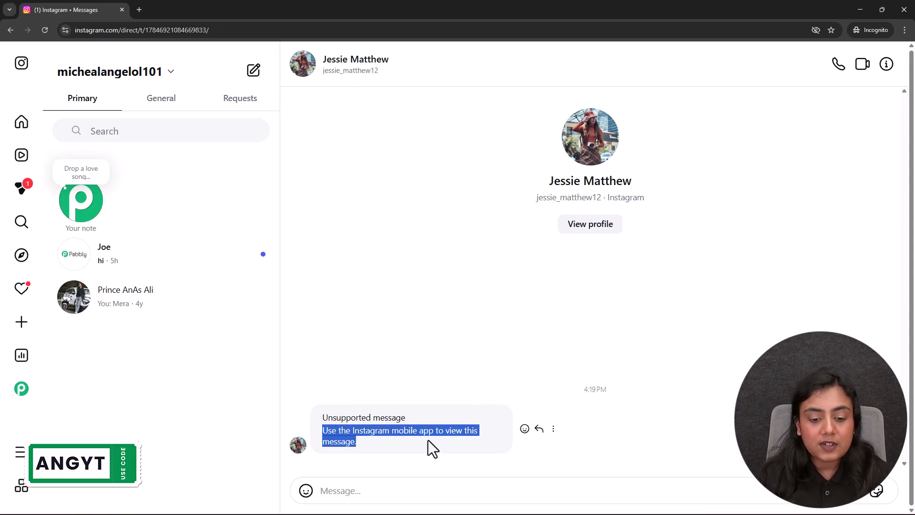
{"action": "left_click", "coordinate": [428, 441]}
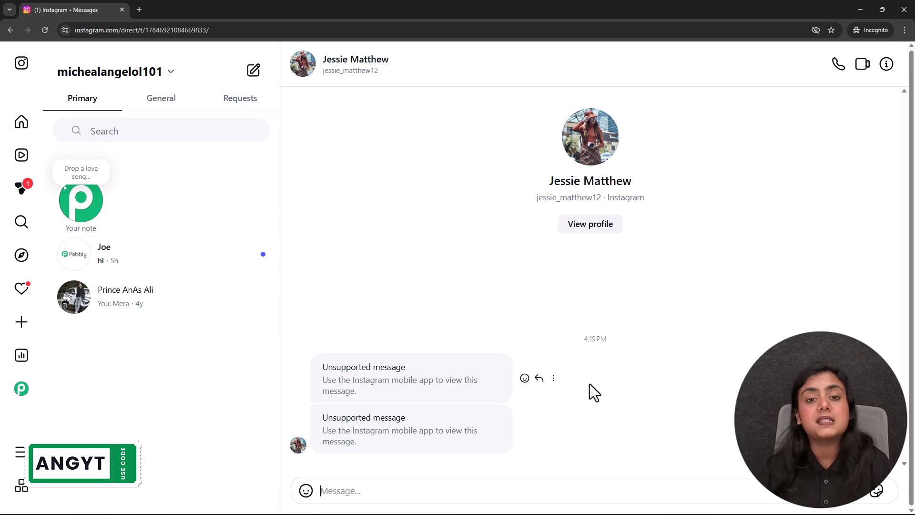
{"action": "left_click", "coordinate": [860, 9]}
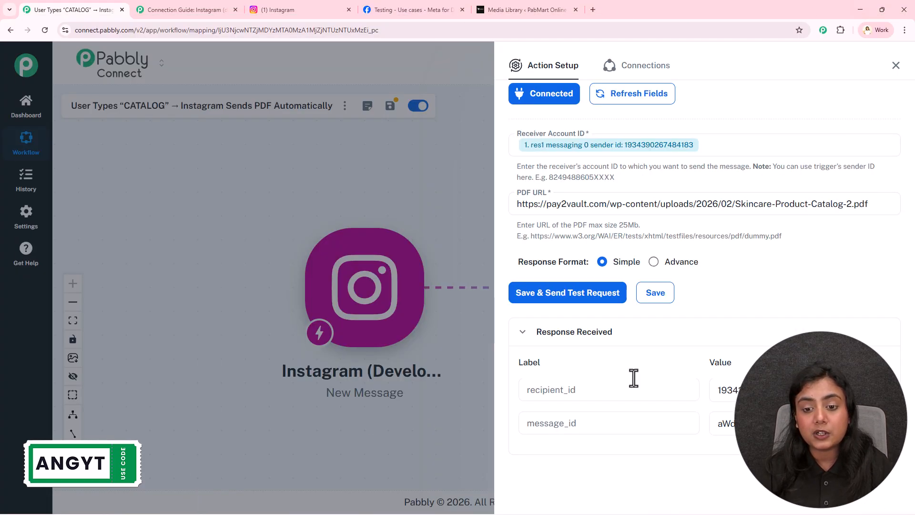
{"action": "left_click", "coordinate": [896, 65]}
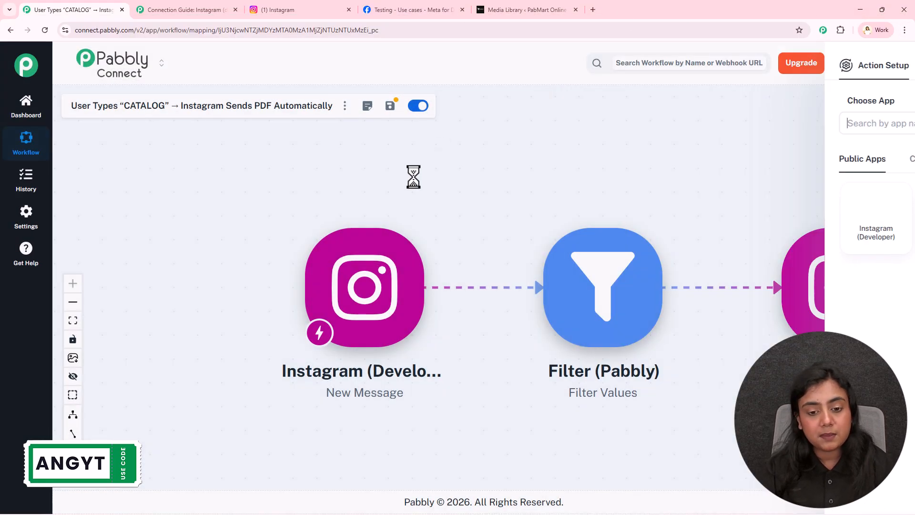
{"action": "left_click_drag", "start_coordinate": [617, 194], "coordinate": [509, 176]}
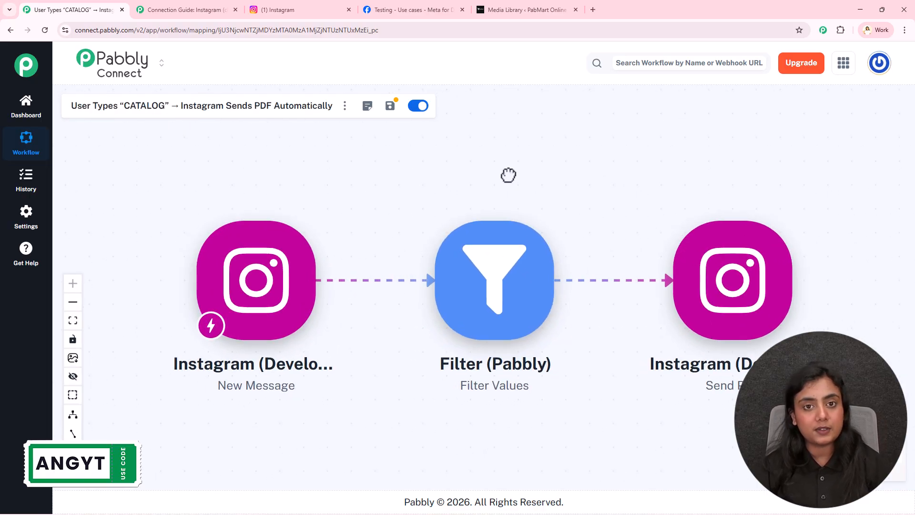